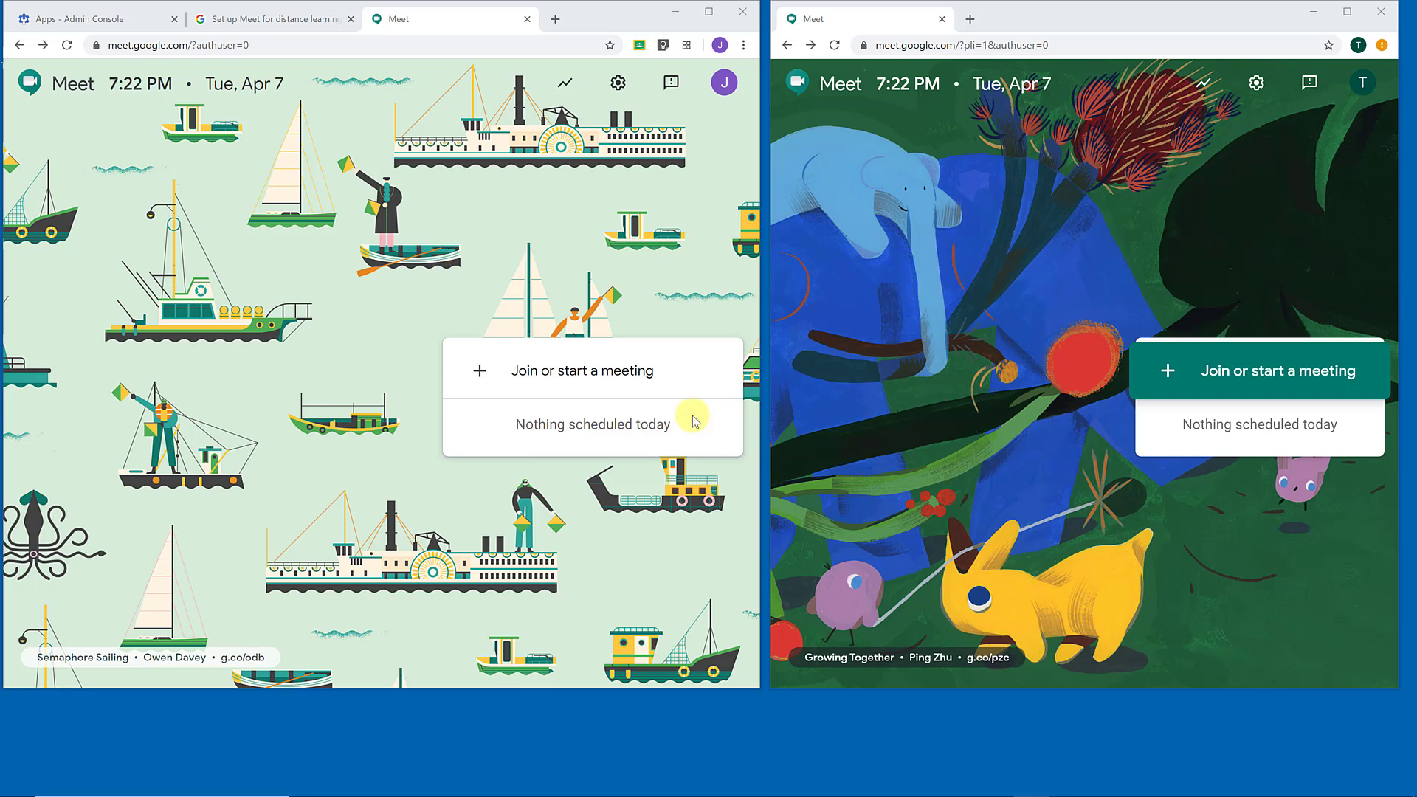
Enter the keetdemo nickname in both teacher windows and open its pre-join screen in the right window
left_click(601, 374)
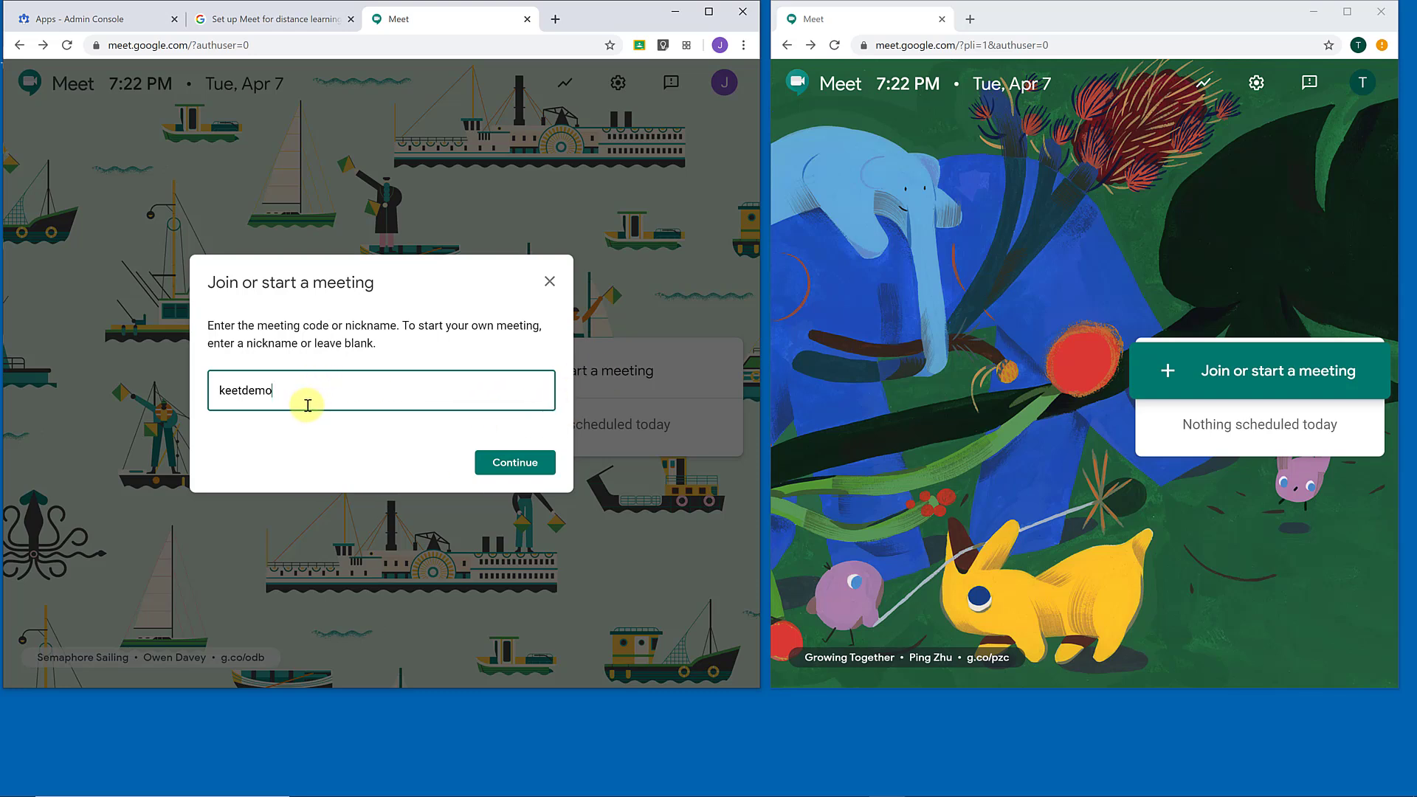
left_click(1185, 371)
left_click(519, 467)
left_click(1237, 377)
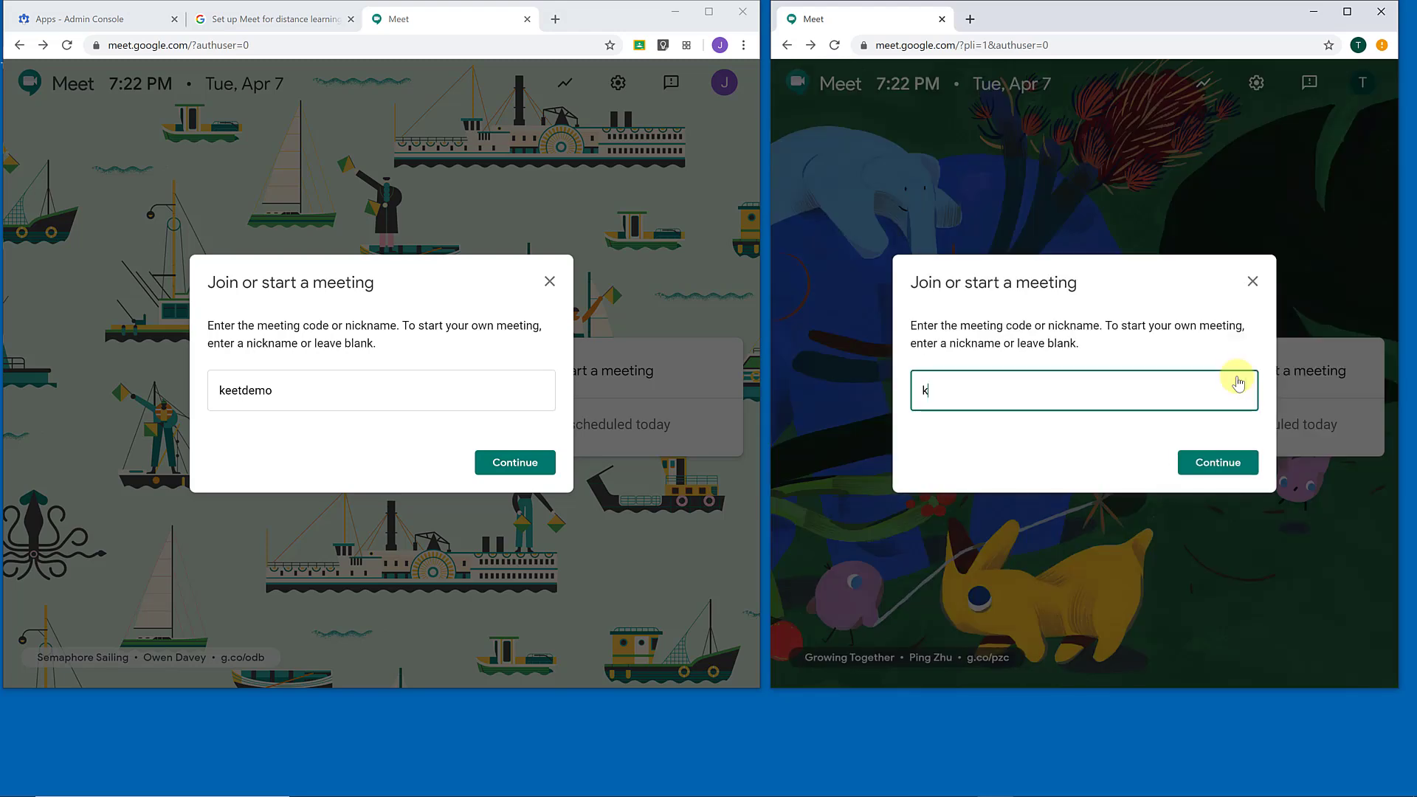
left_click(1225, 468)
left_click(1225, 467)
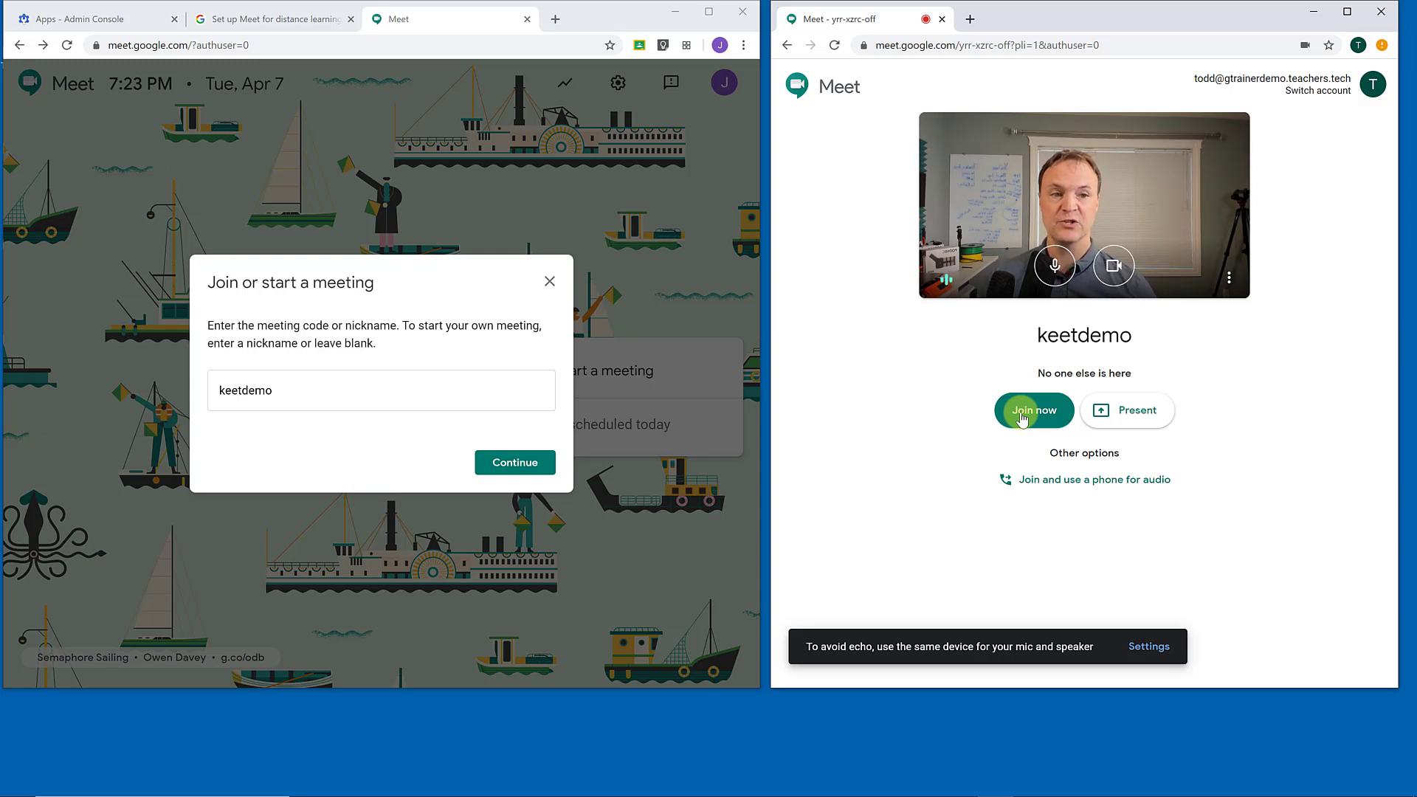
Send the second teacher back home, minimize that window, and enlarge the student's window
left_click(787, 46)
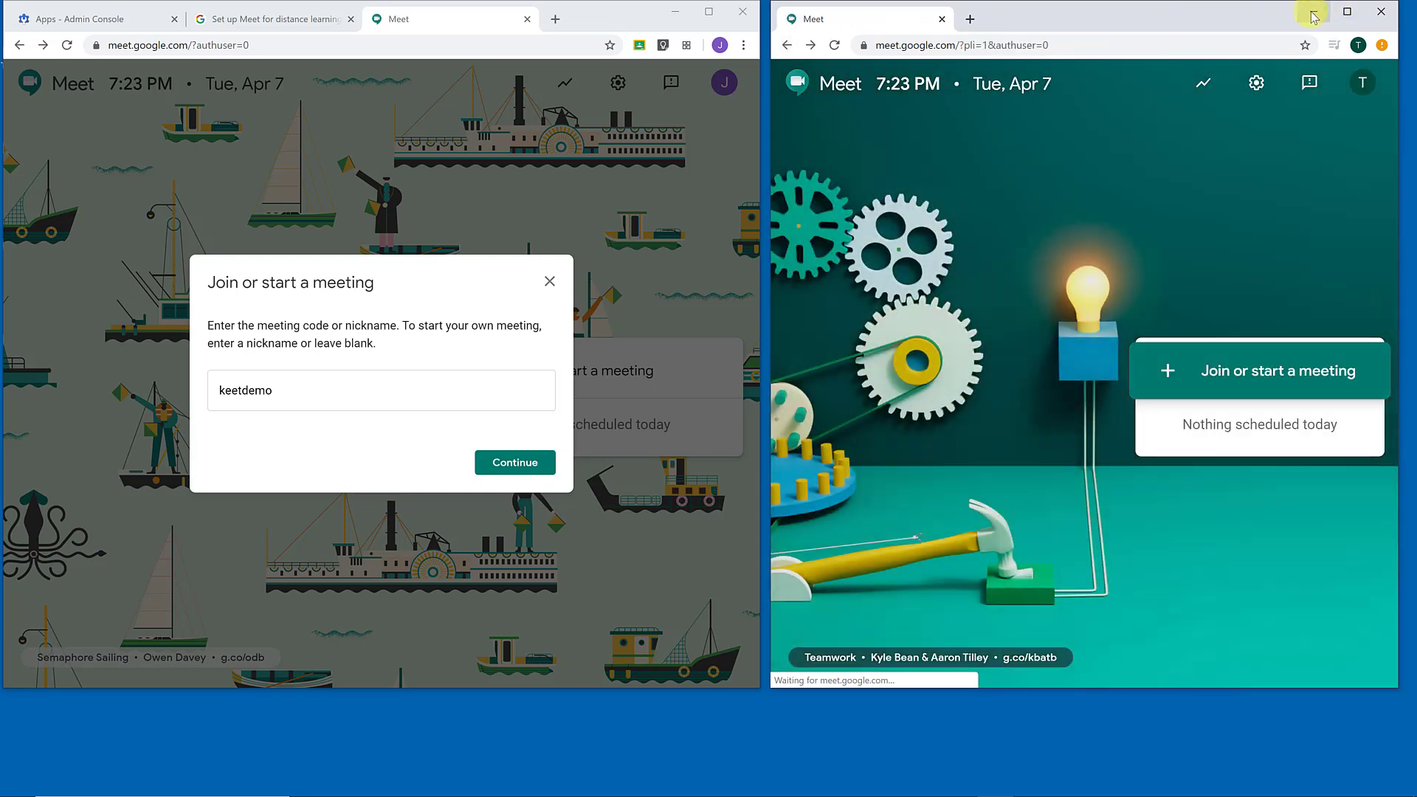
left_click(1313, 11)
left_click_drag(1141, 28, 1098, 25)
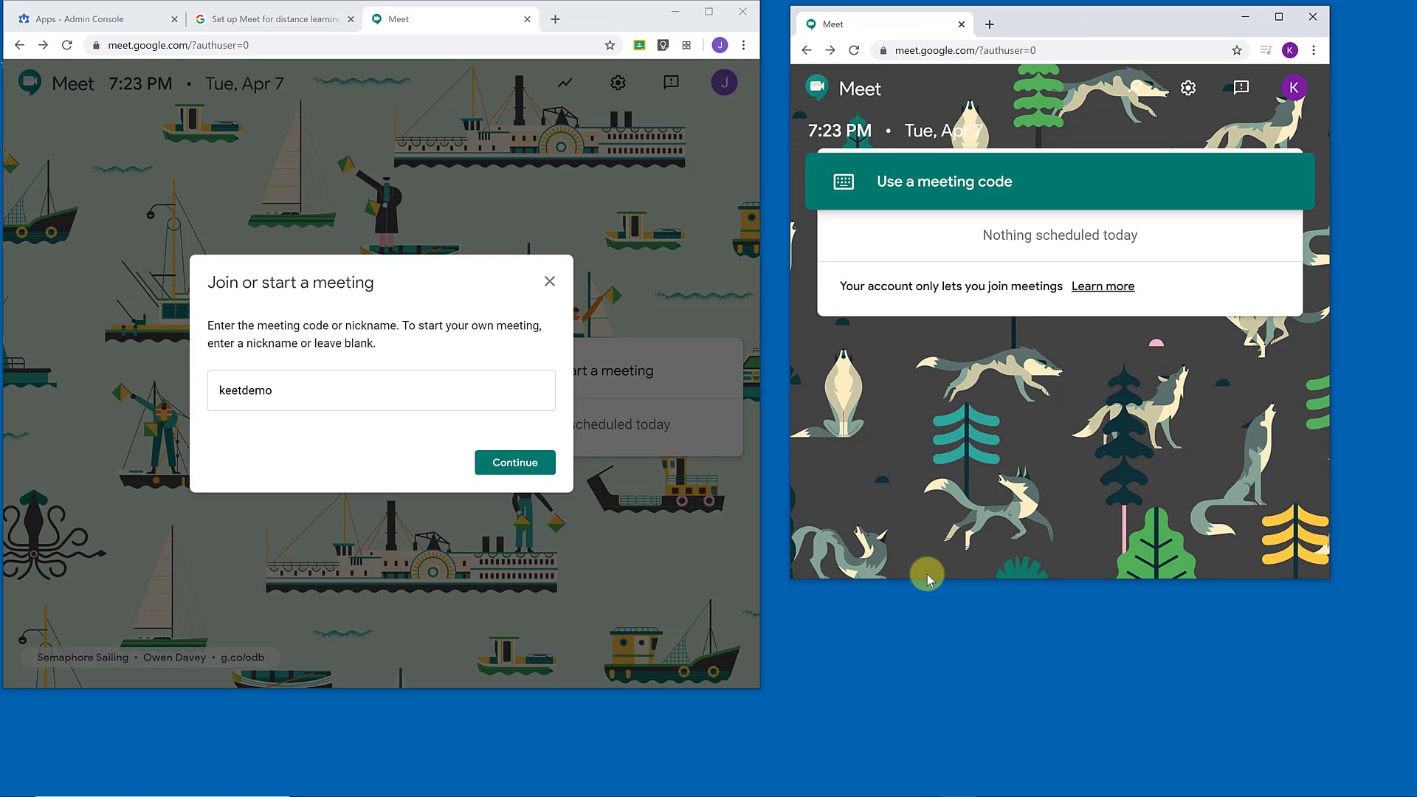
left_click_drag(925, 578, 921, 689)
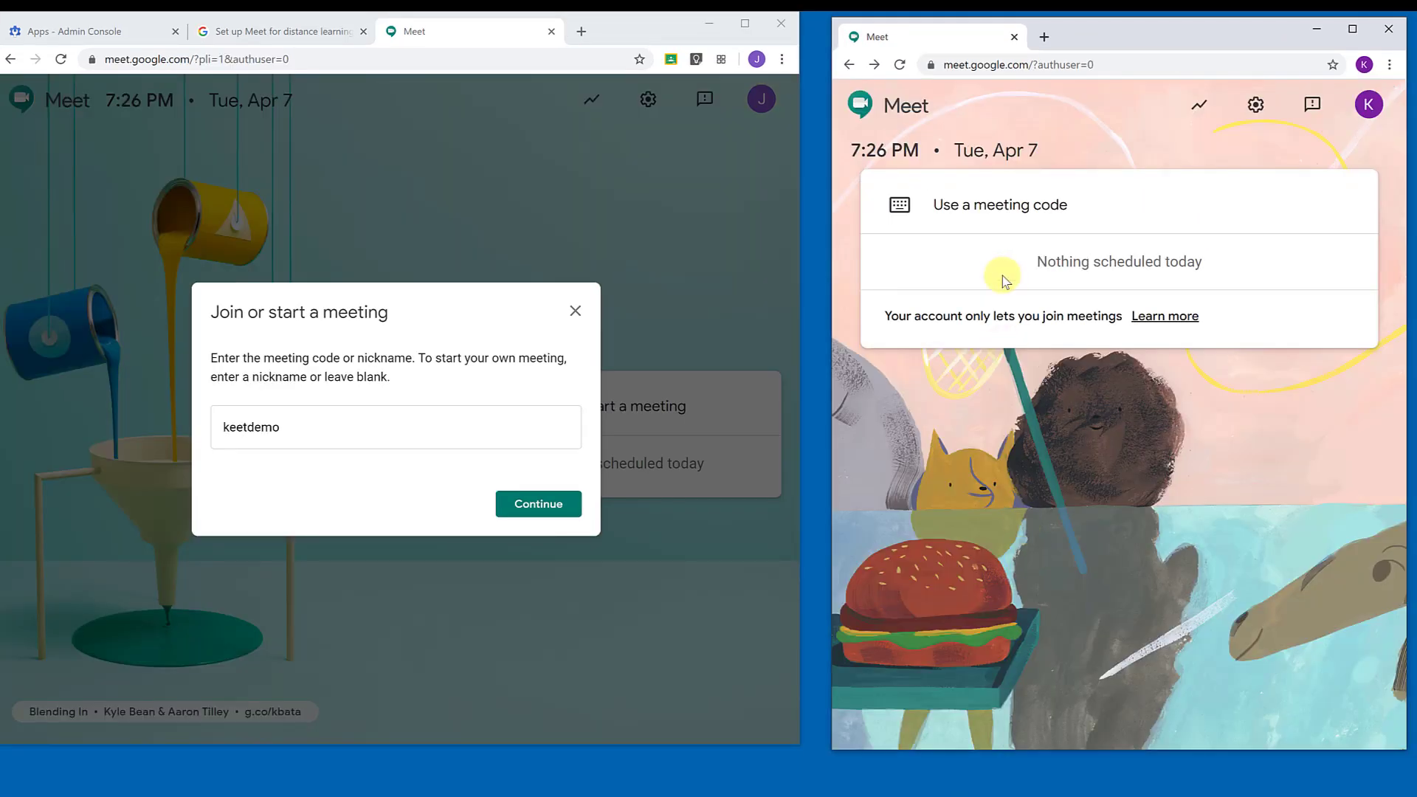
Try meeting code keetdemo as the student (refused), then open keetdemo's preview as the first teacher
left_click(1022, 212)
type("ke")
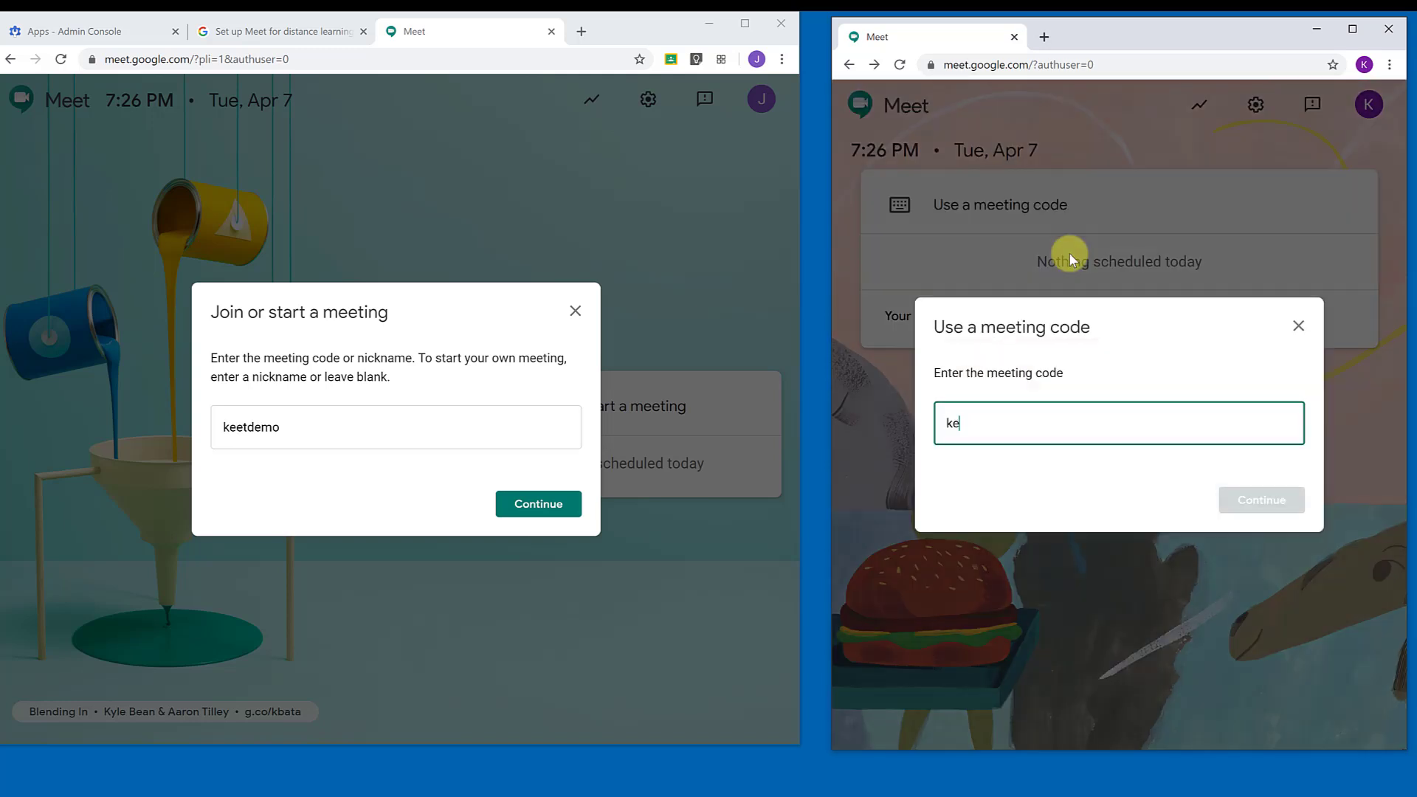
type("etdemo")
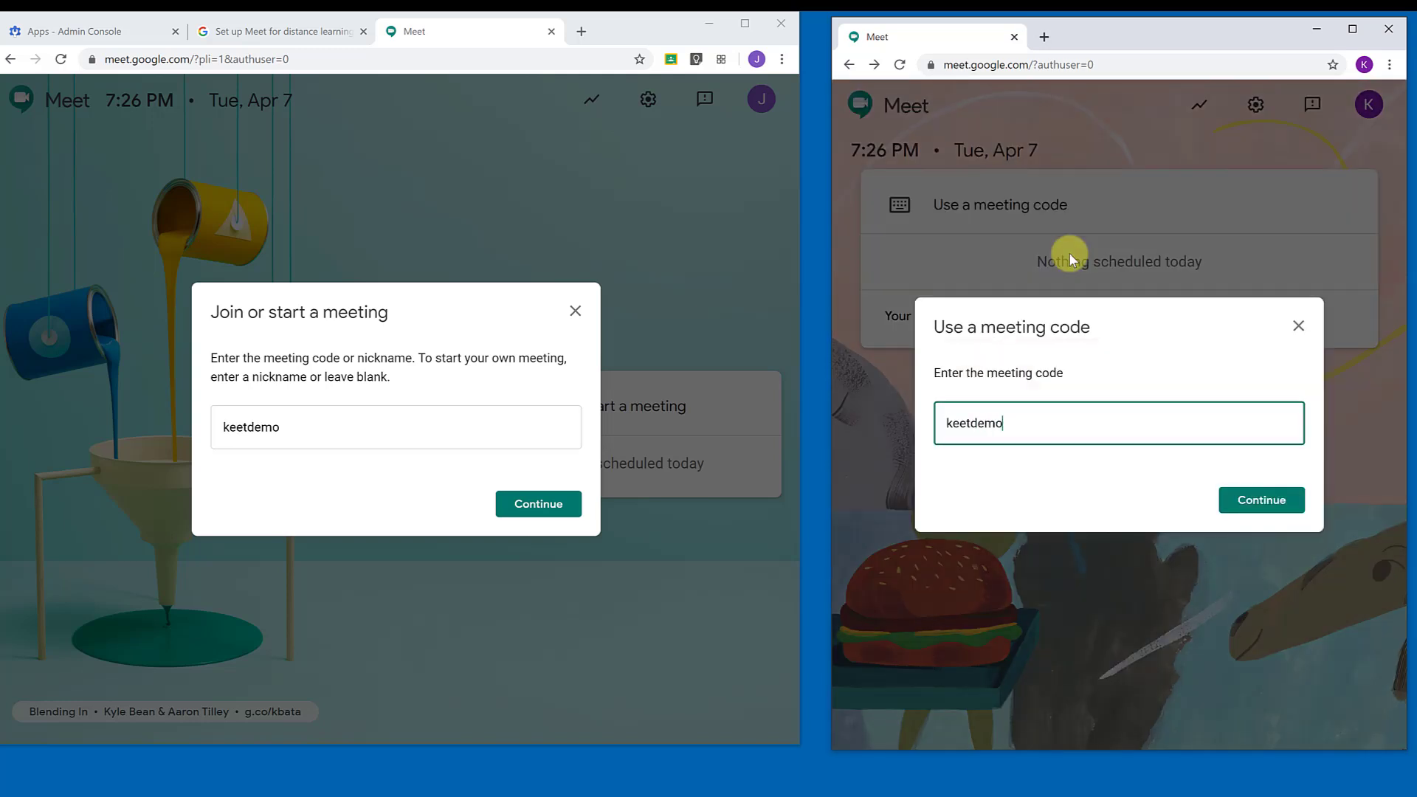
left_click(1265, 498)
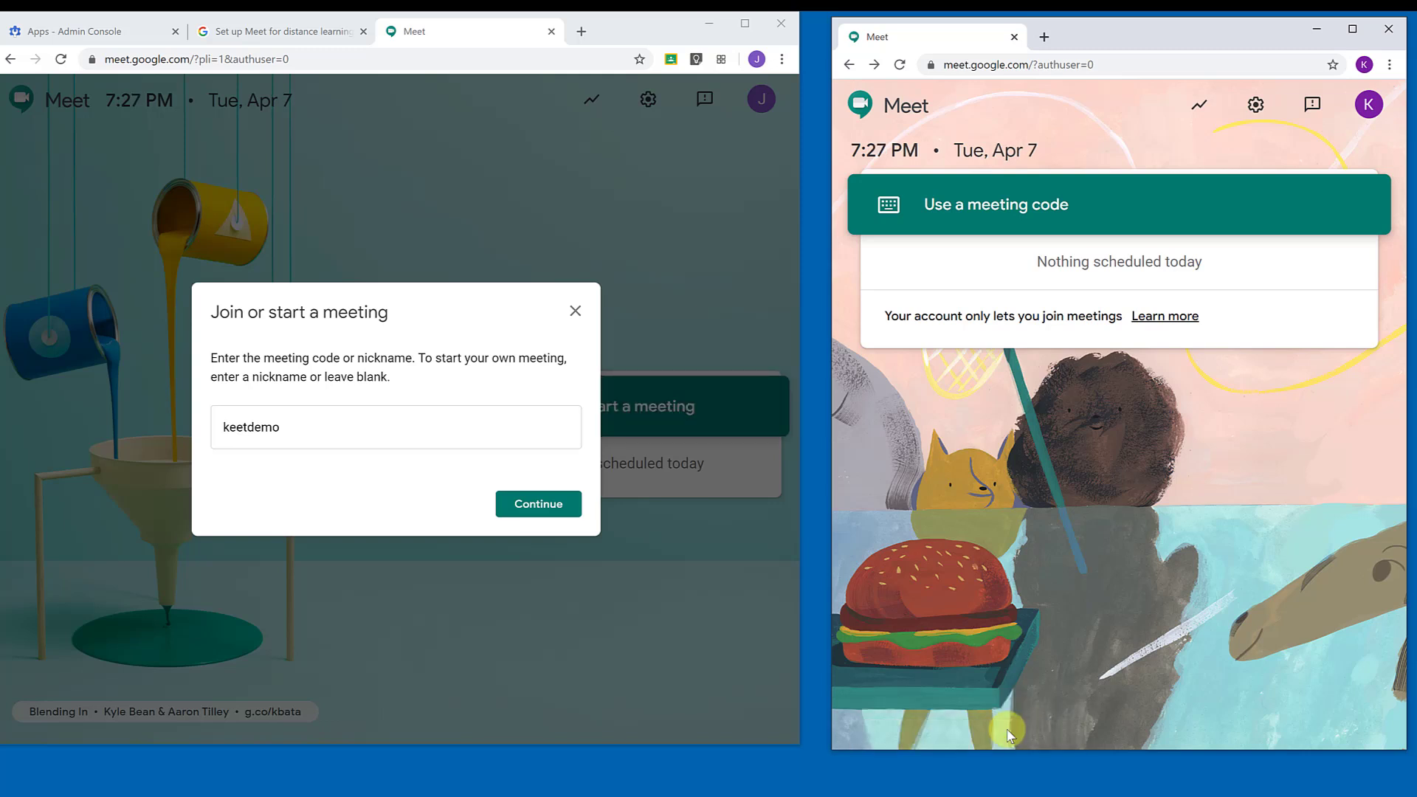
left_click(529, 509)
left_click(961, 223)
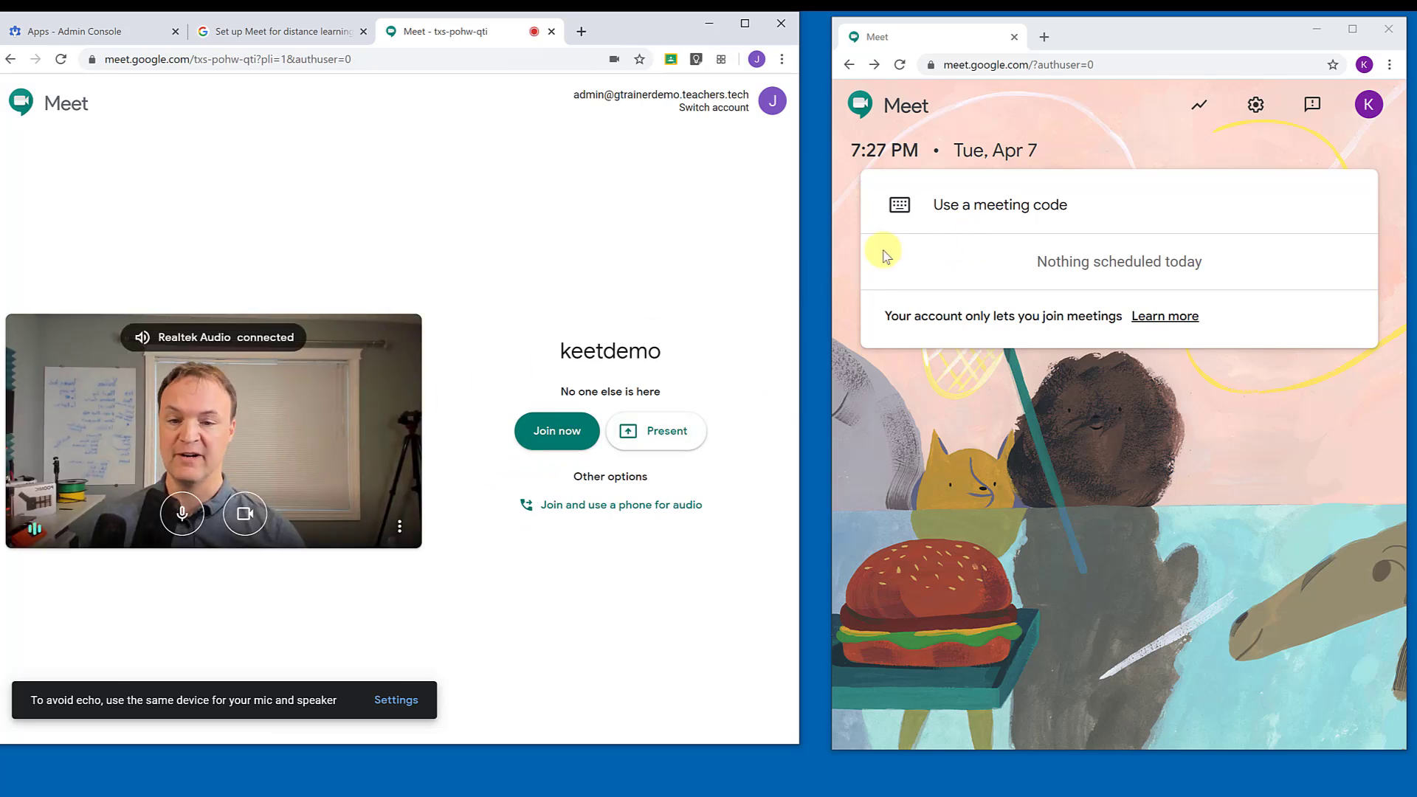
Join the keetdemo call as both teacher and student, then mute both microphones
left_click(978, 218)
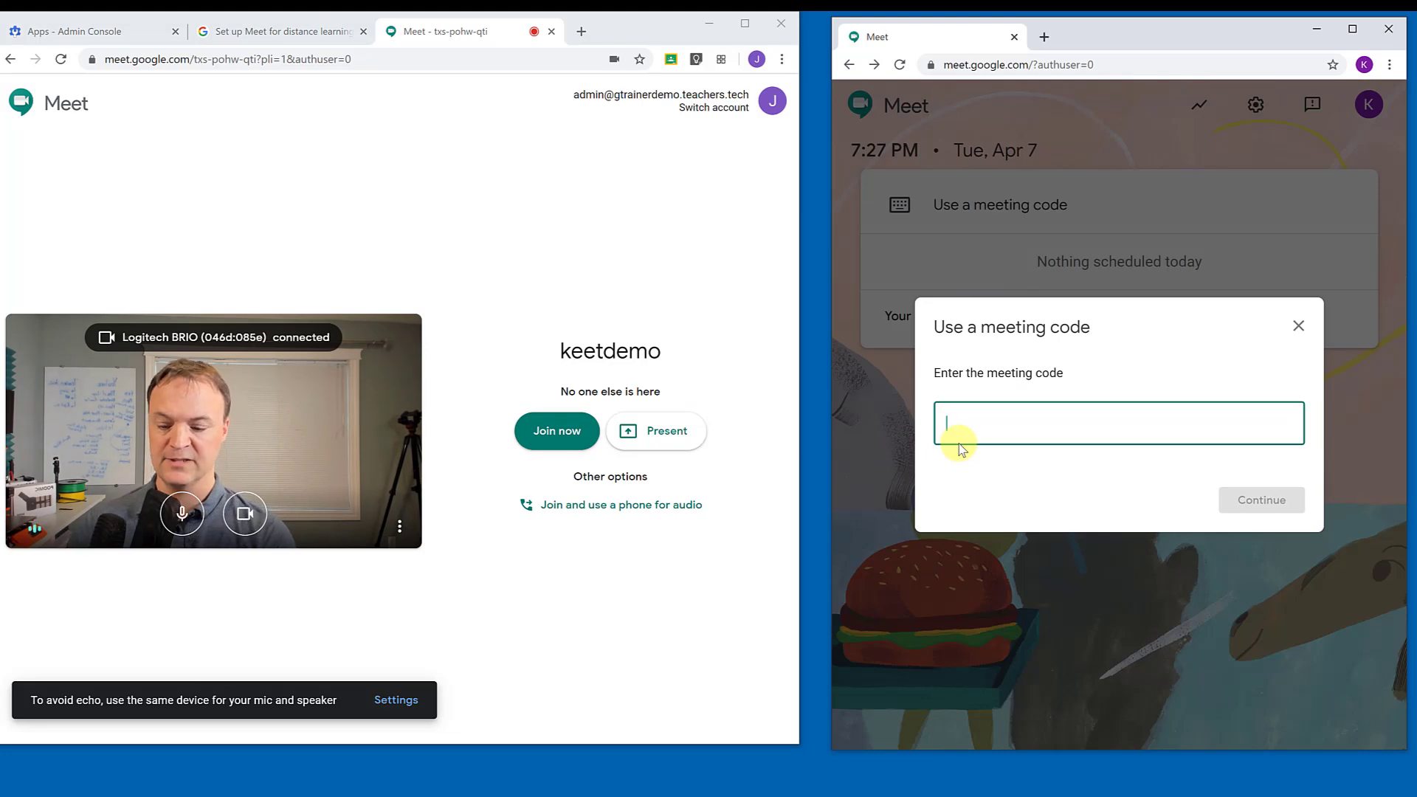
type("keetdemo")
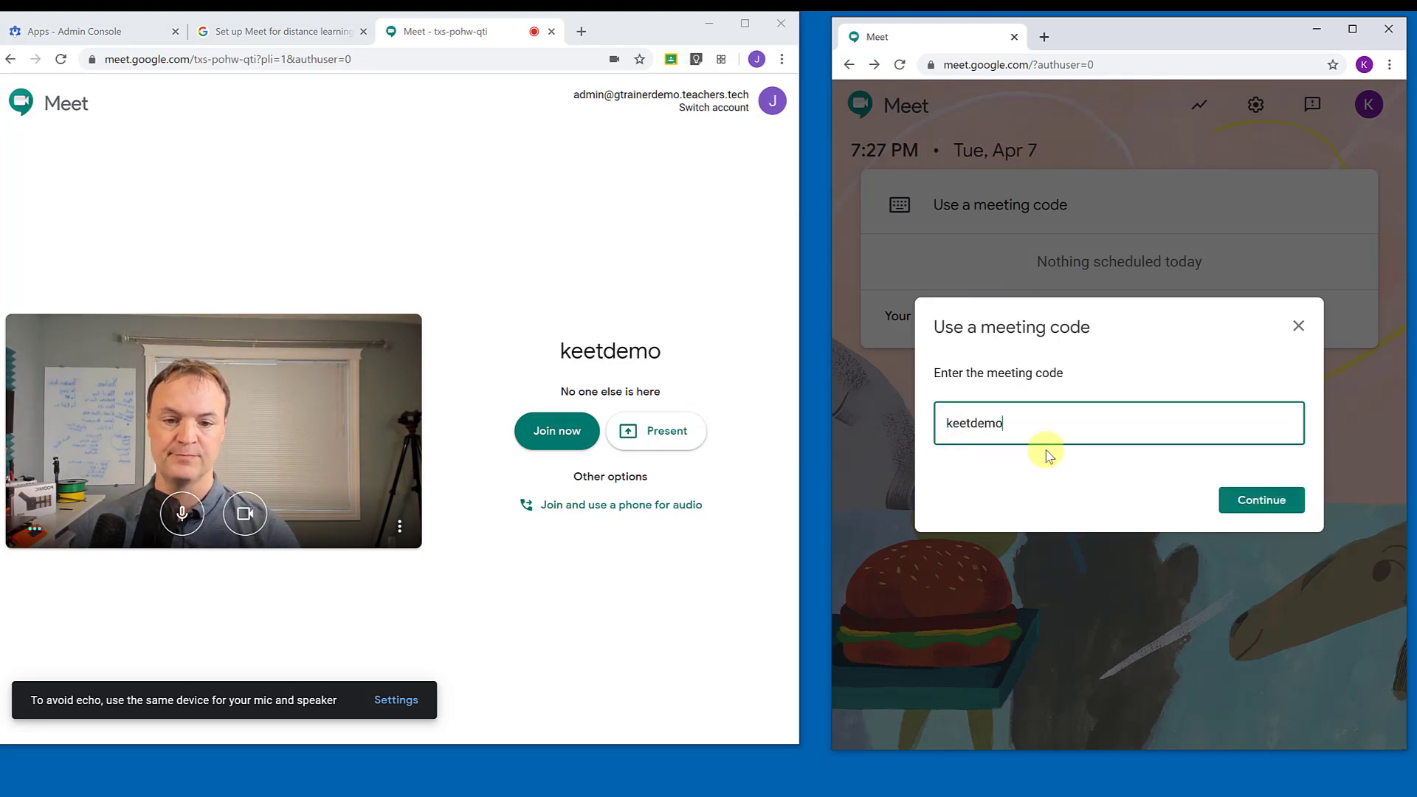
left_click(1251, 502)
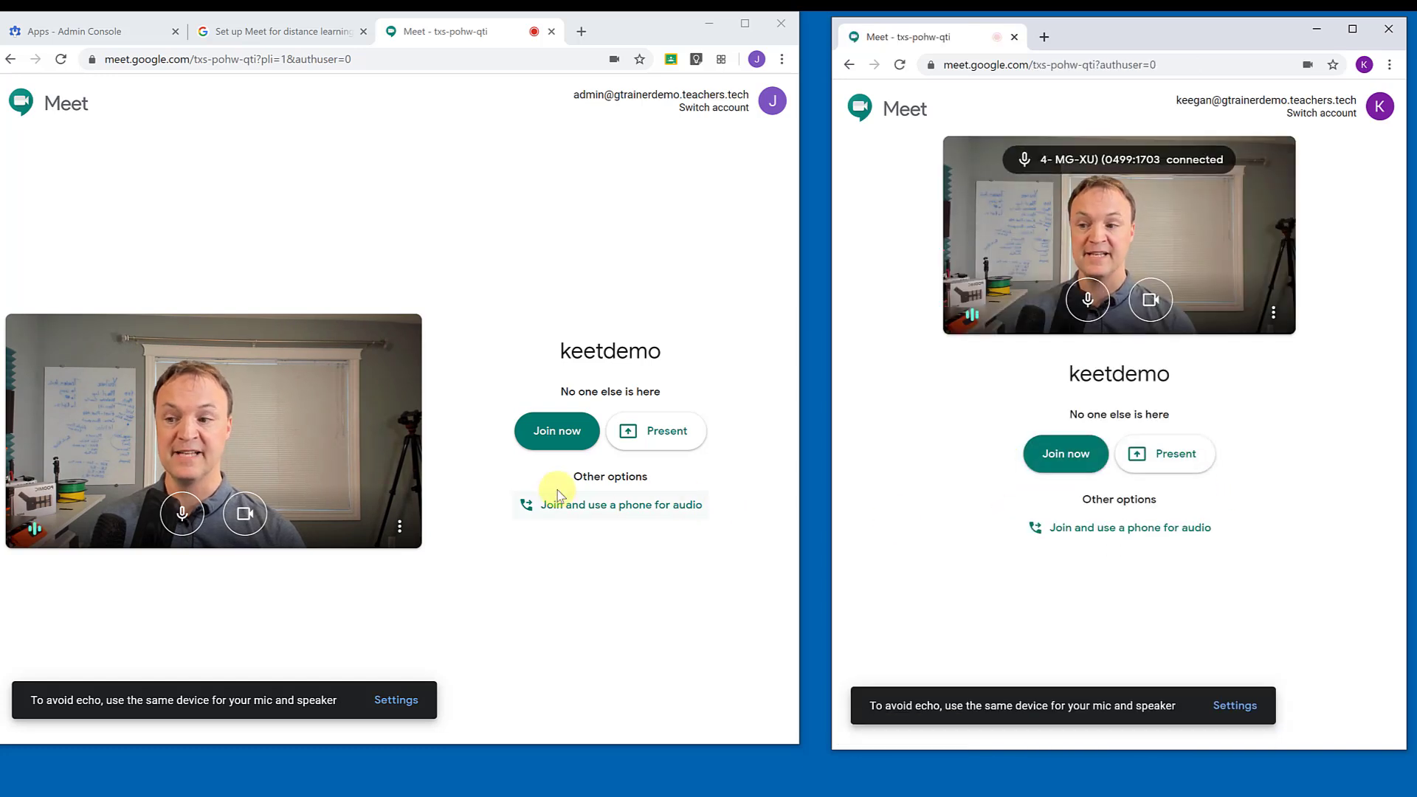
left_click(573, 441)
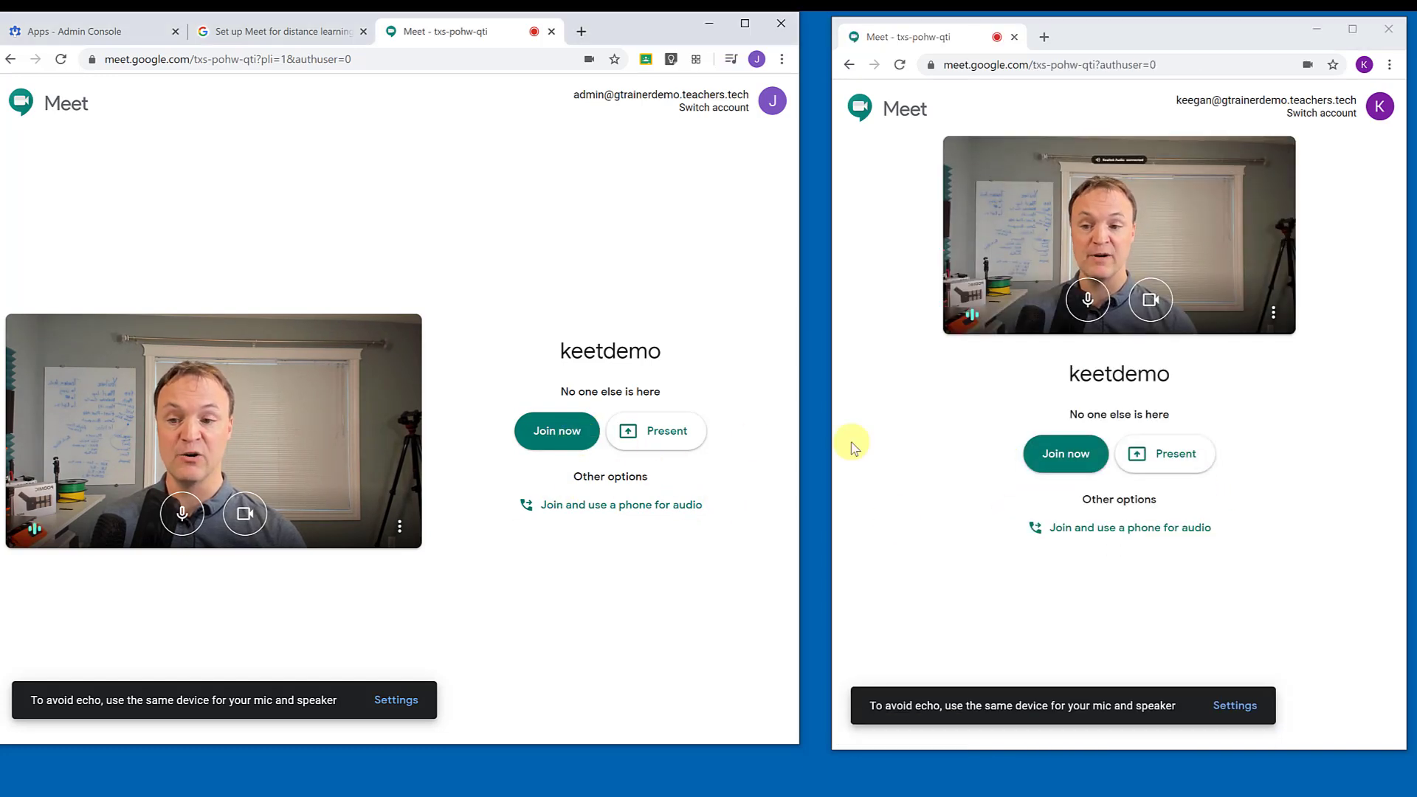
left_click(1058, 456)
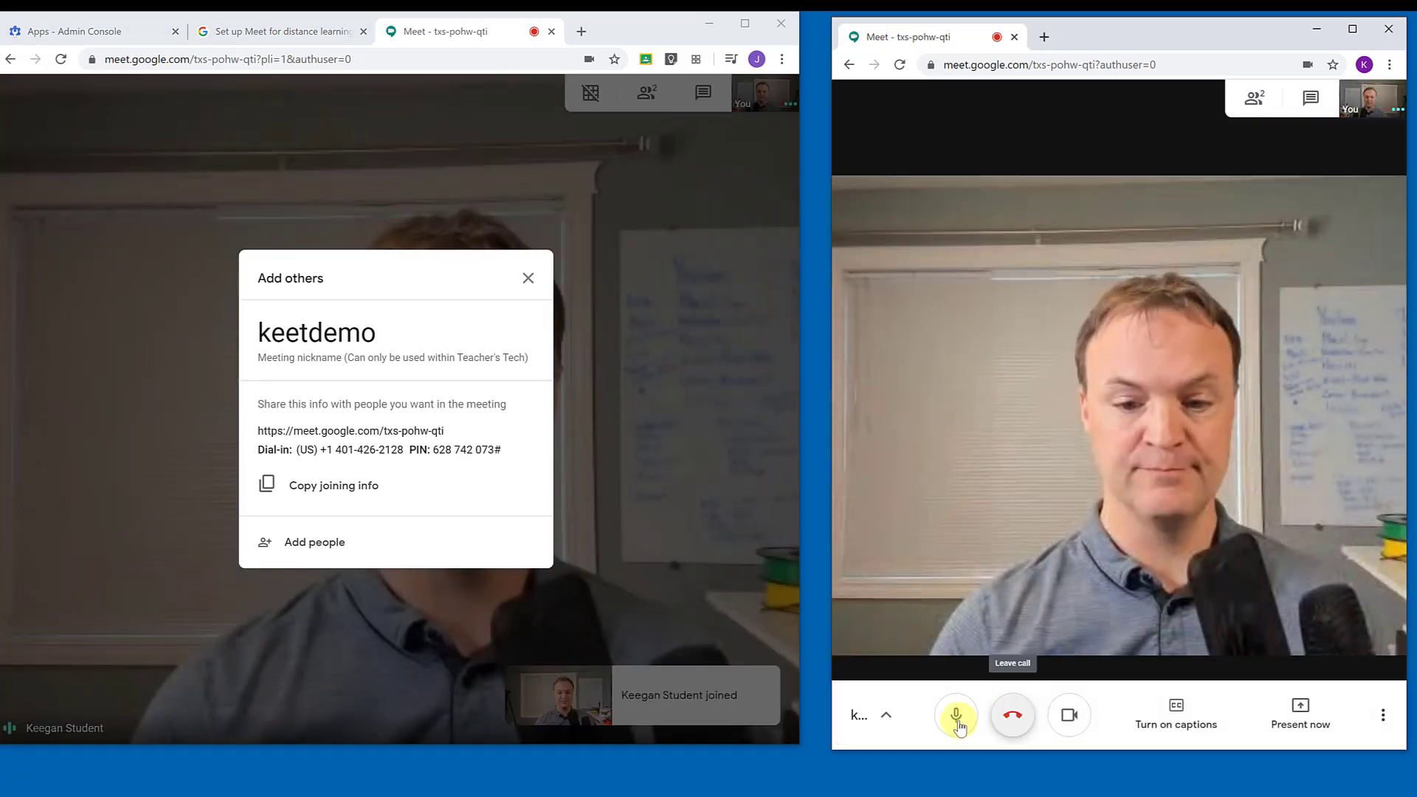
left_click(956, 717)
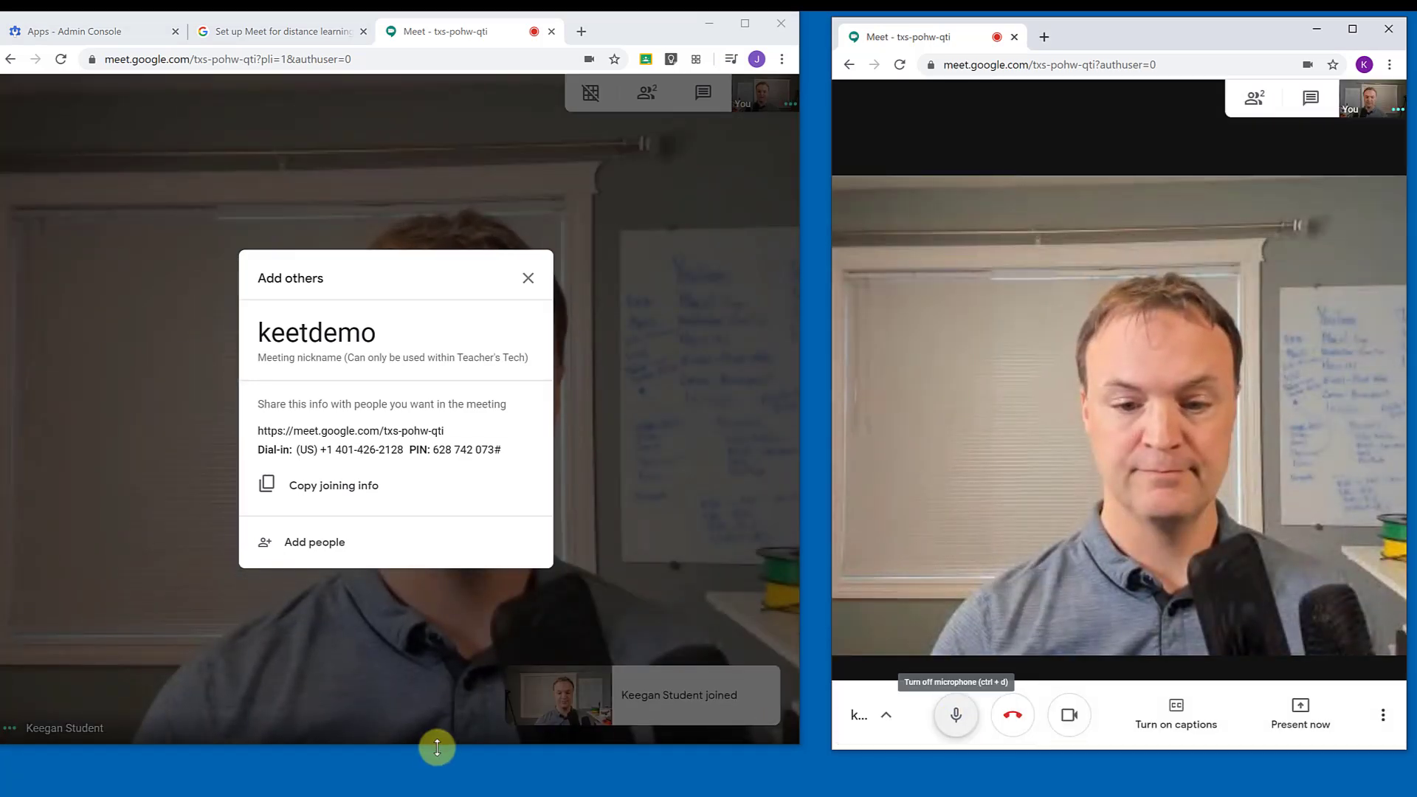
left_click(313, 704)
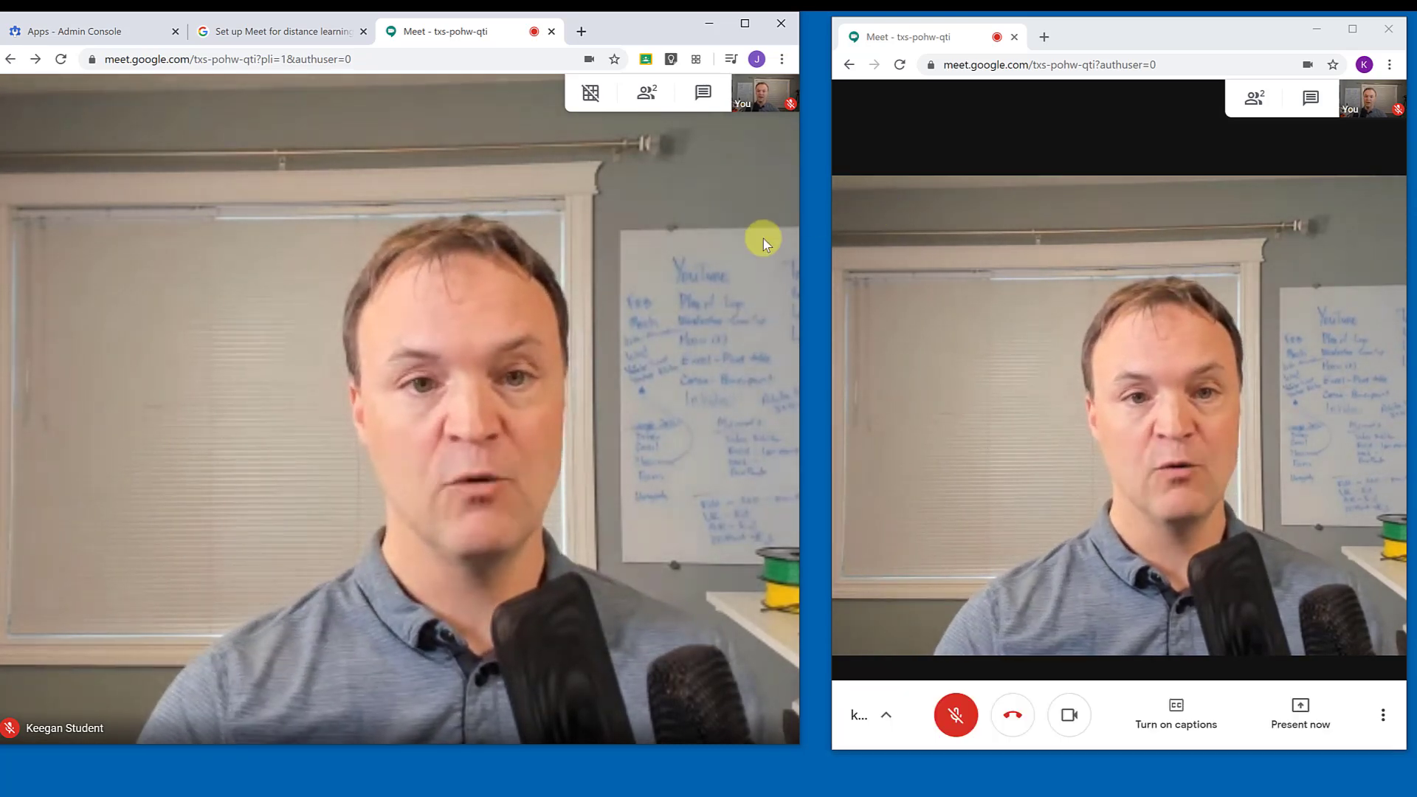
Remove the student from keetdemo via the People panel and return the student to the home screen
left_click(647, 98)
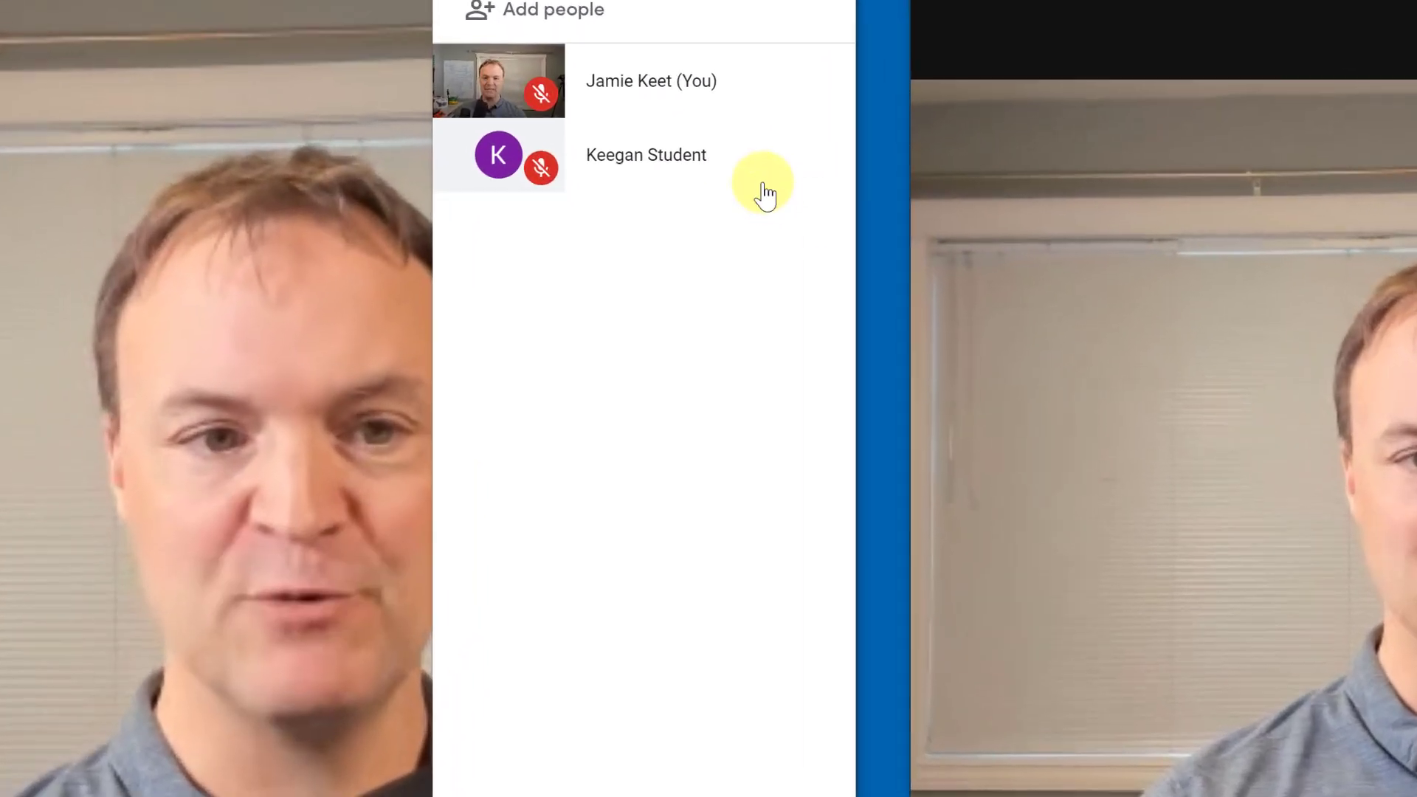
mouse_move(785, 216)
left_click(825, 152)
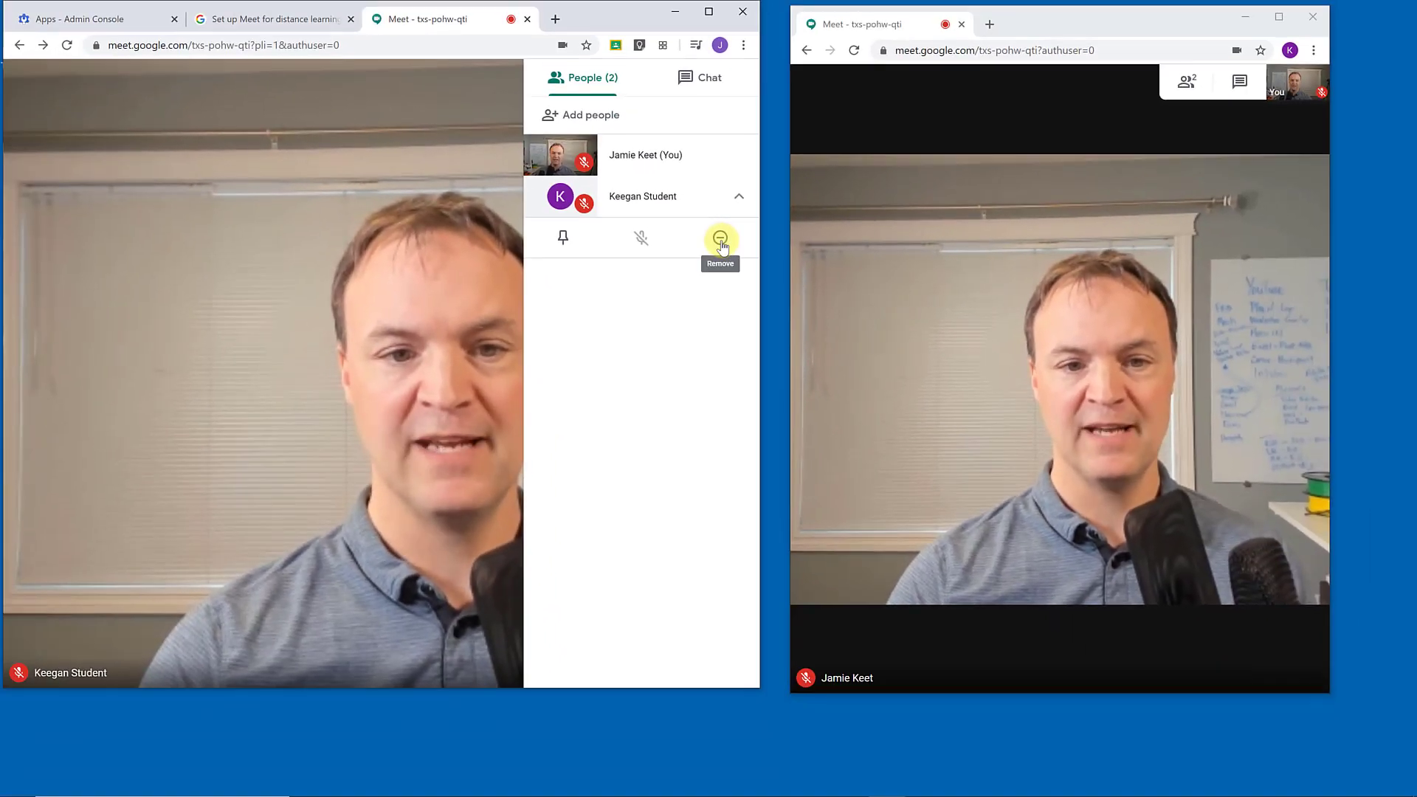
left_click(720, 240)
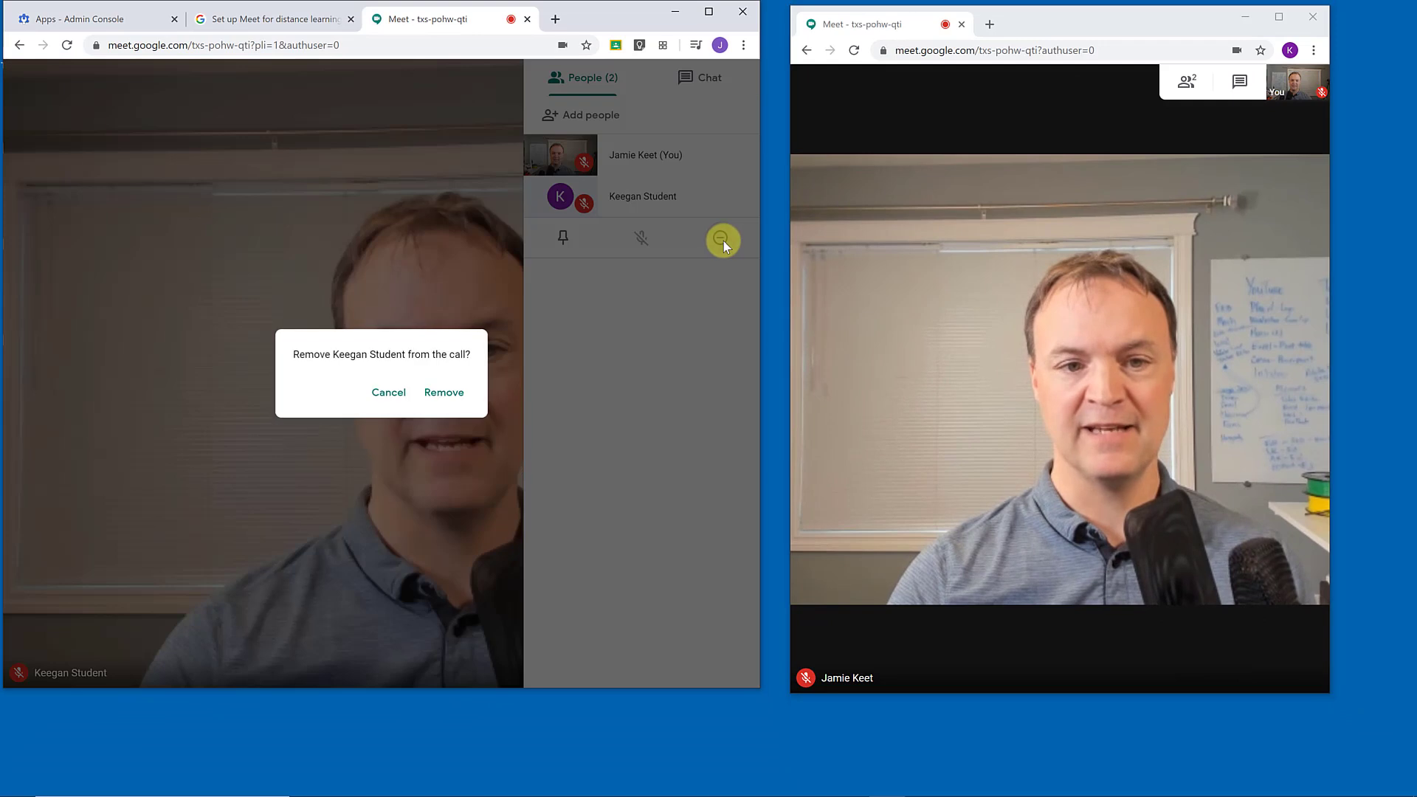
left_click(453, 400)
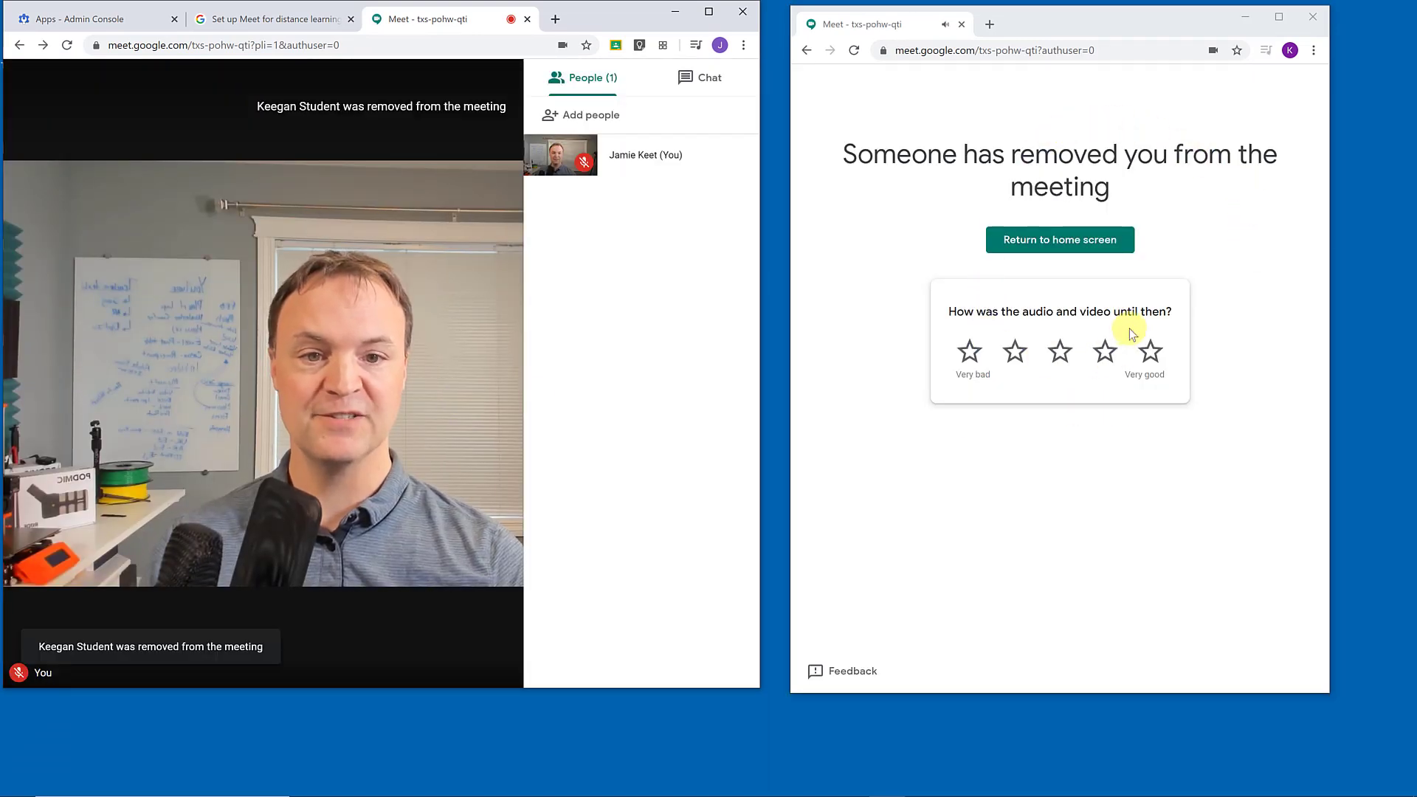
left_click(1014, 240)
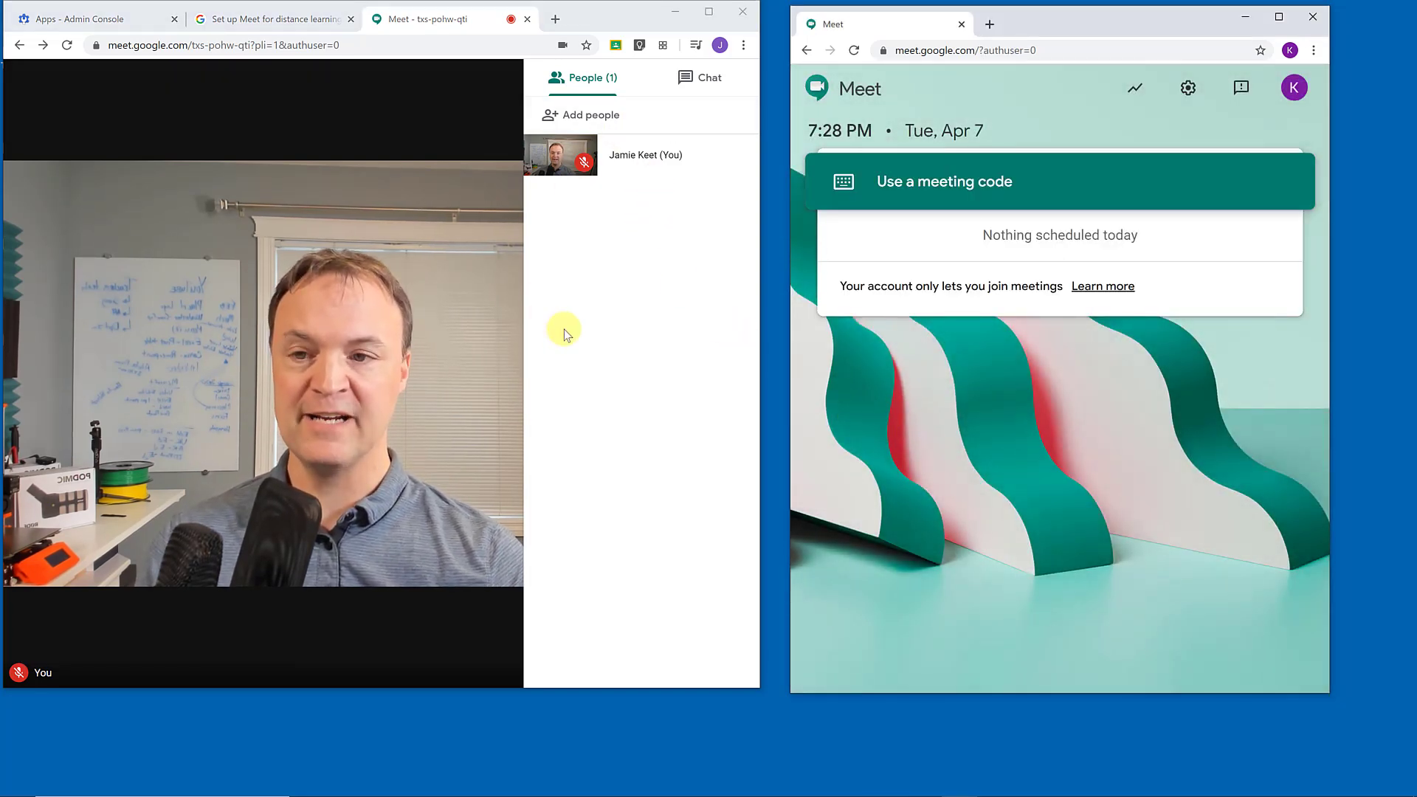
left_click(342, 493)
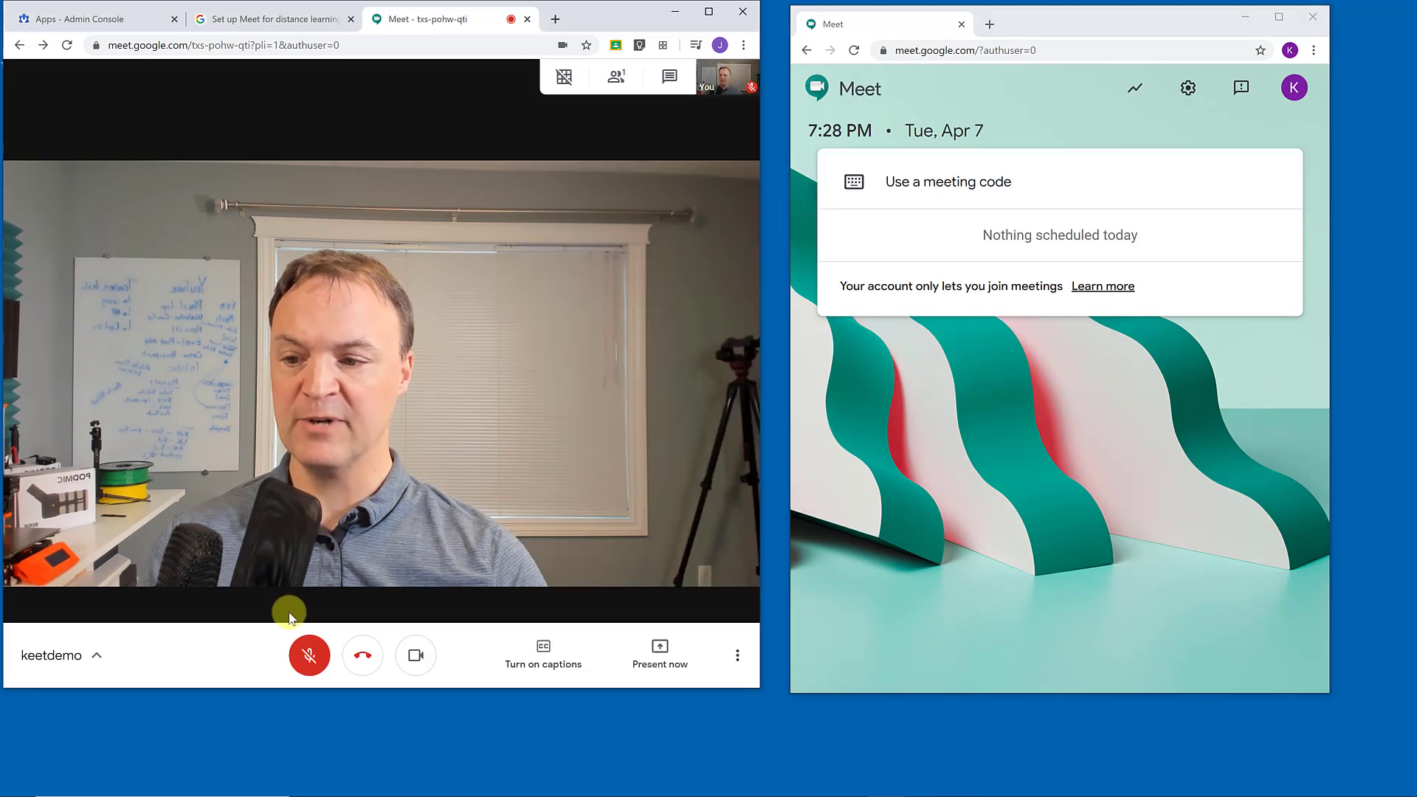
End the teacher's call, return home, and have the student retry the keetdemo meeting code
left_click(363, 654)
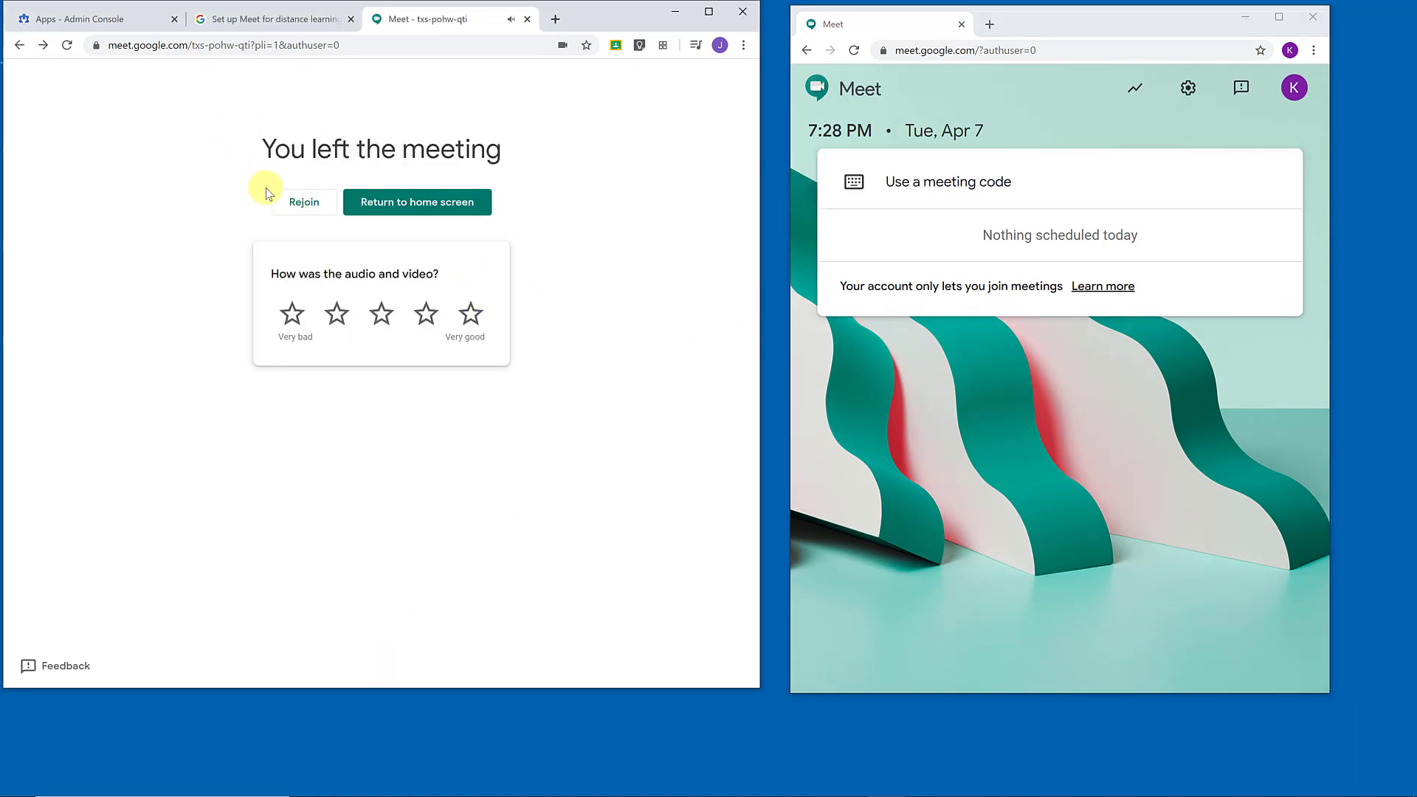
left_click(419, 207)
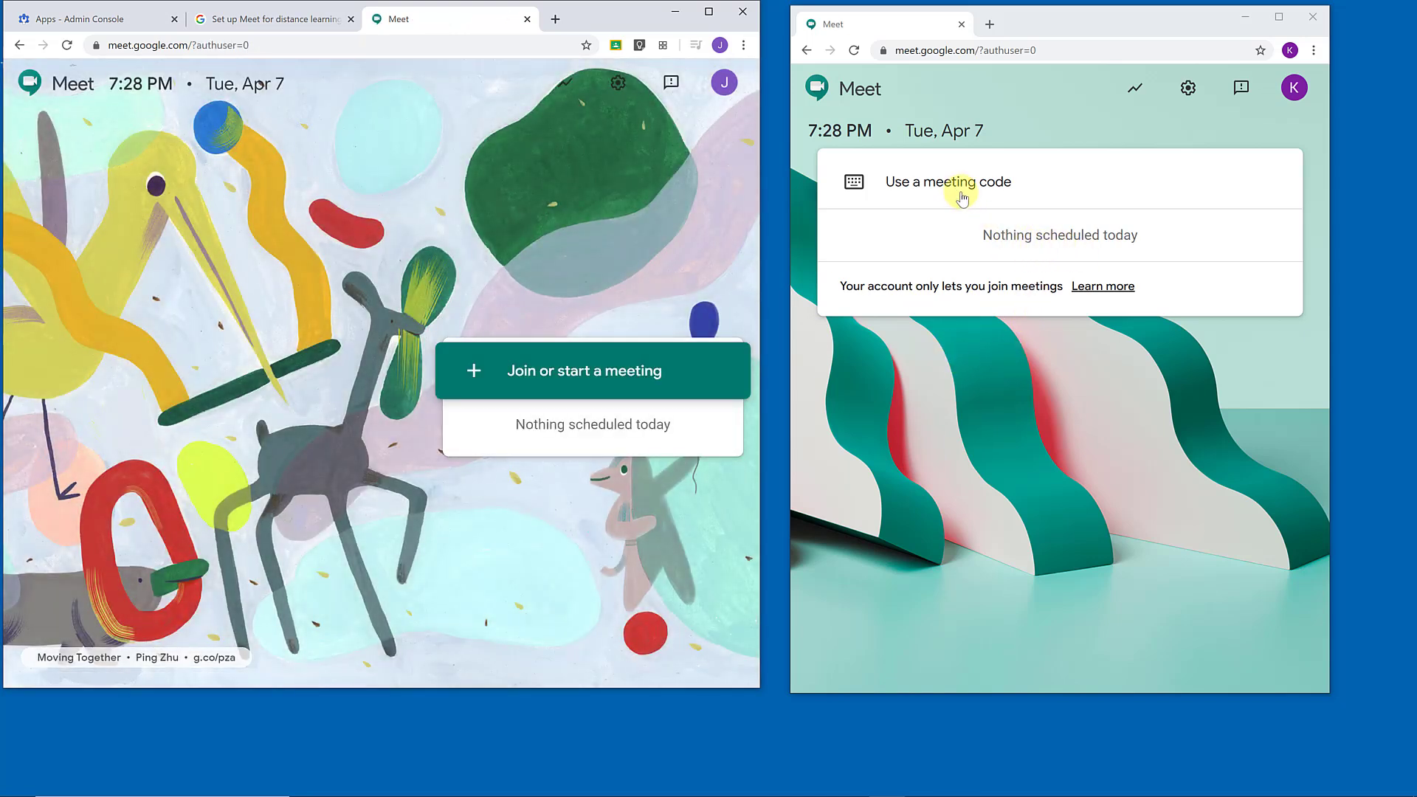
left_click(962, 198)
type("keetdemo")
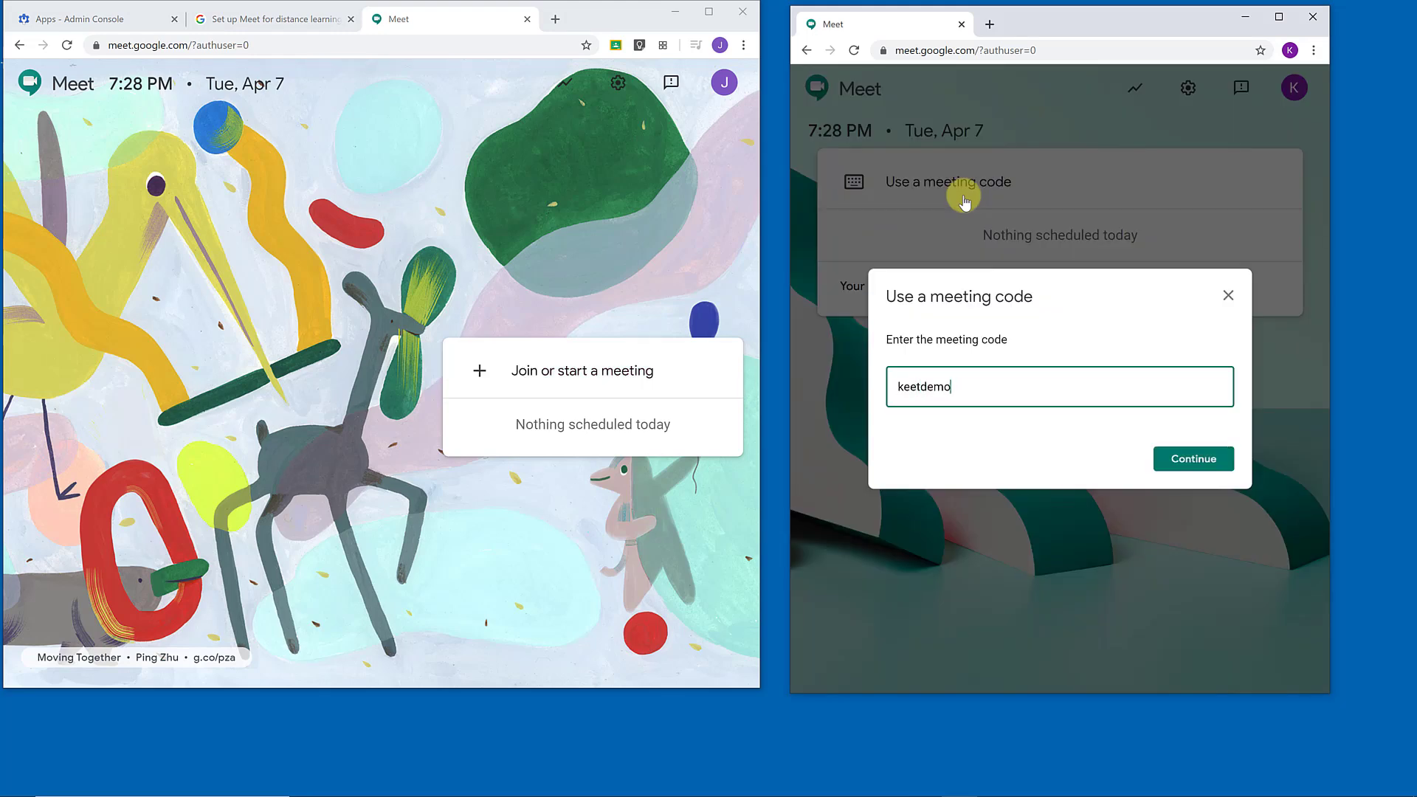
left_click(1166, 462)
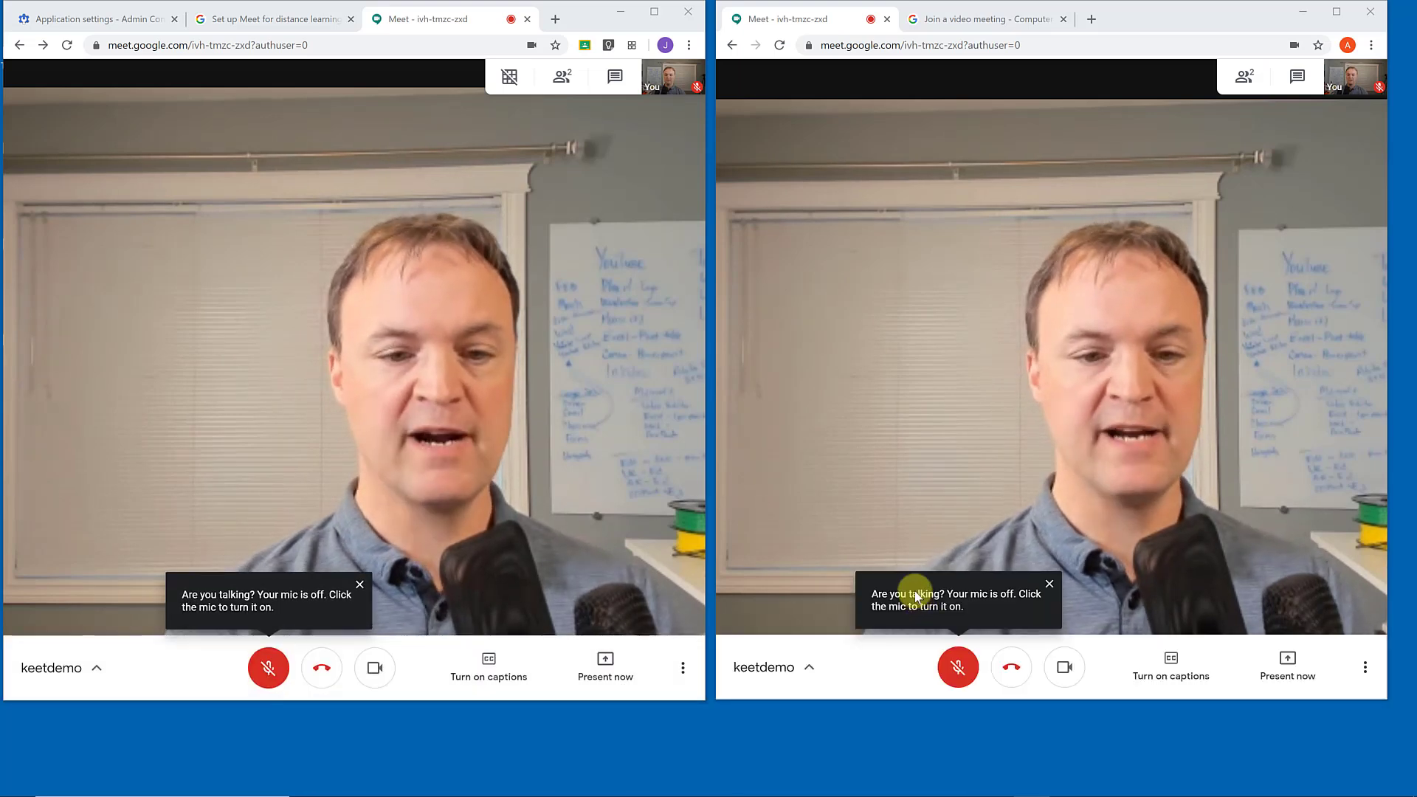
Copy the keetdemo joining link from the meeting details and show the teacher's participant list
left_click(810, 668)
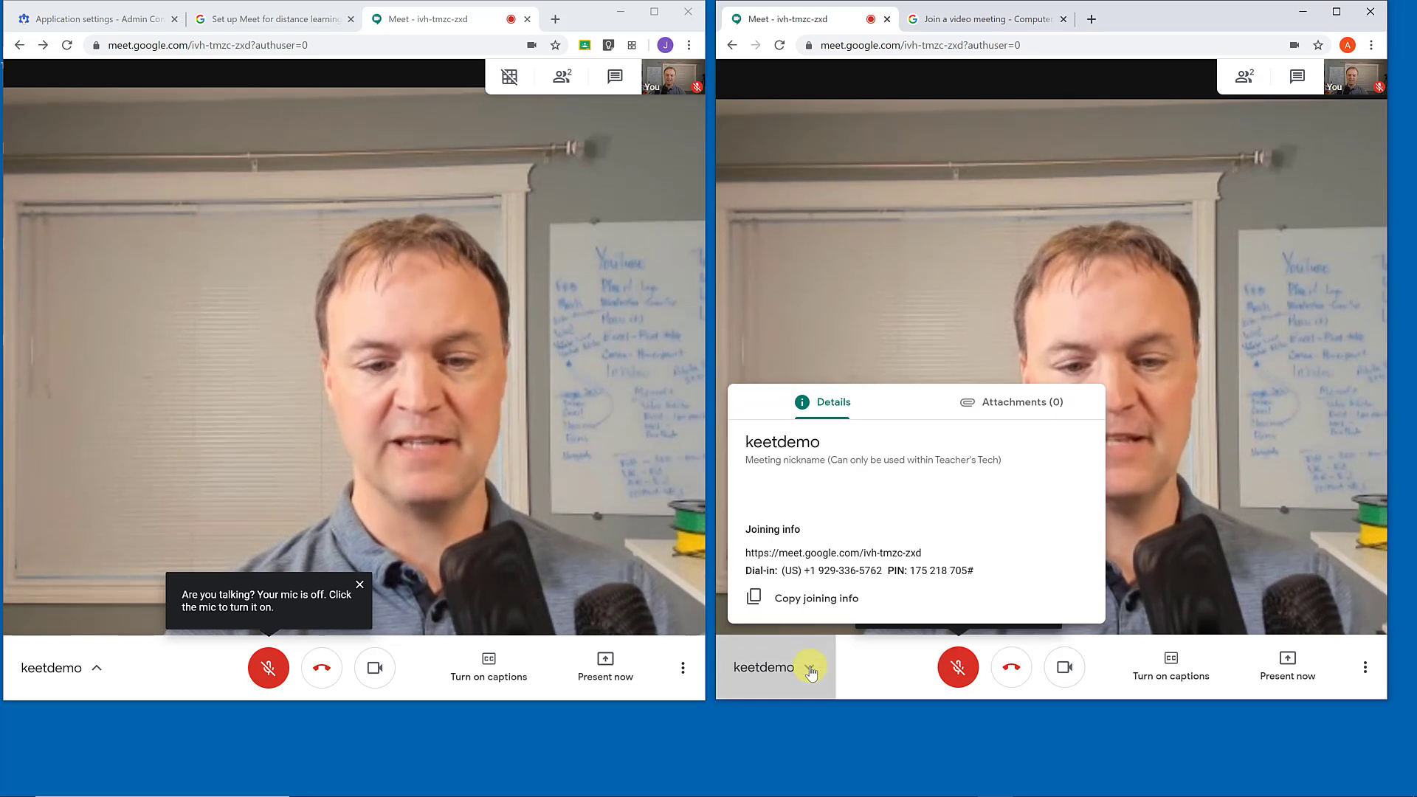
left_click_drag(921, 552, 749, 554)
right_click(758, 559)
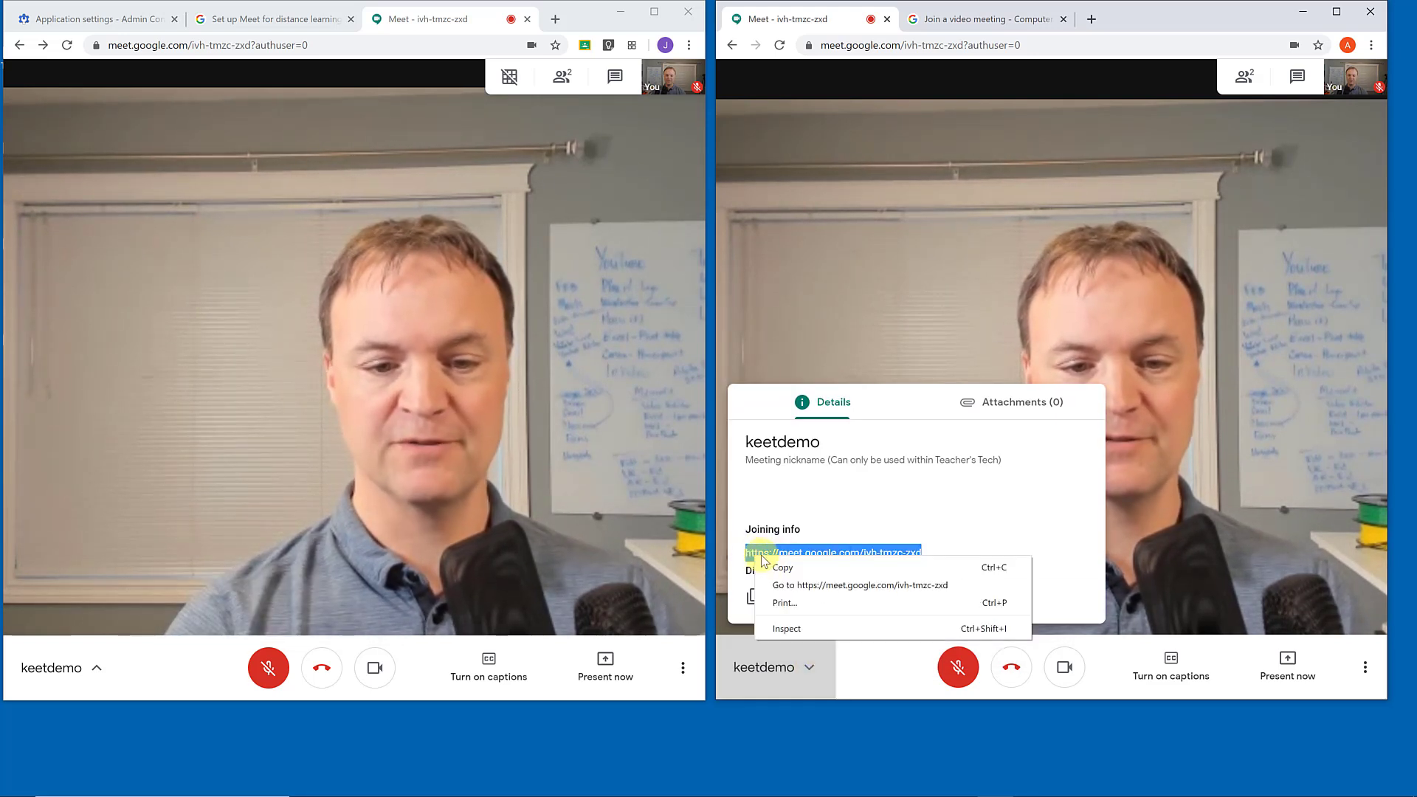
left_click(778, 568)
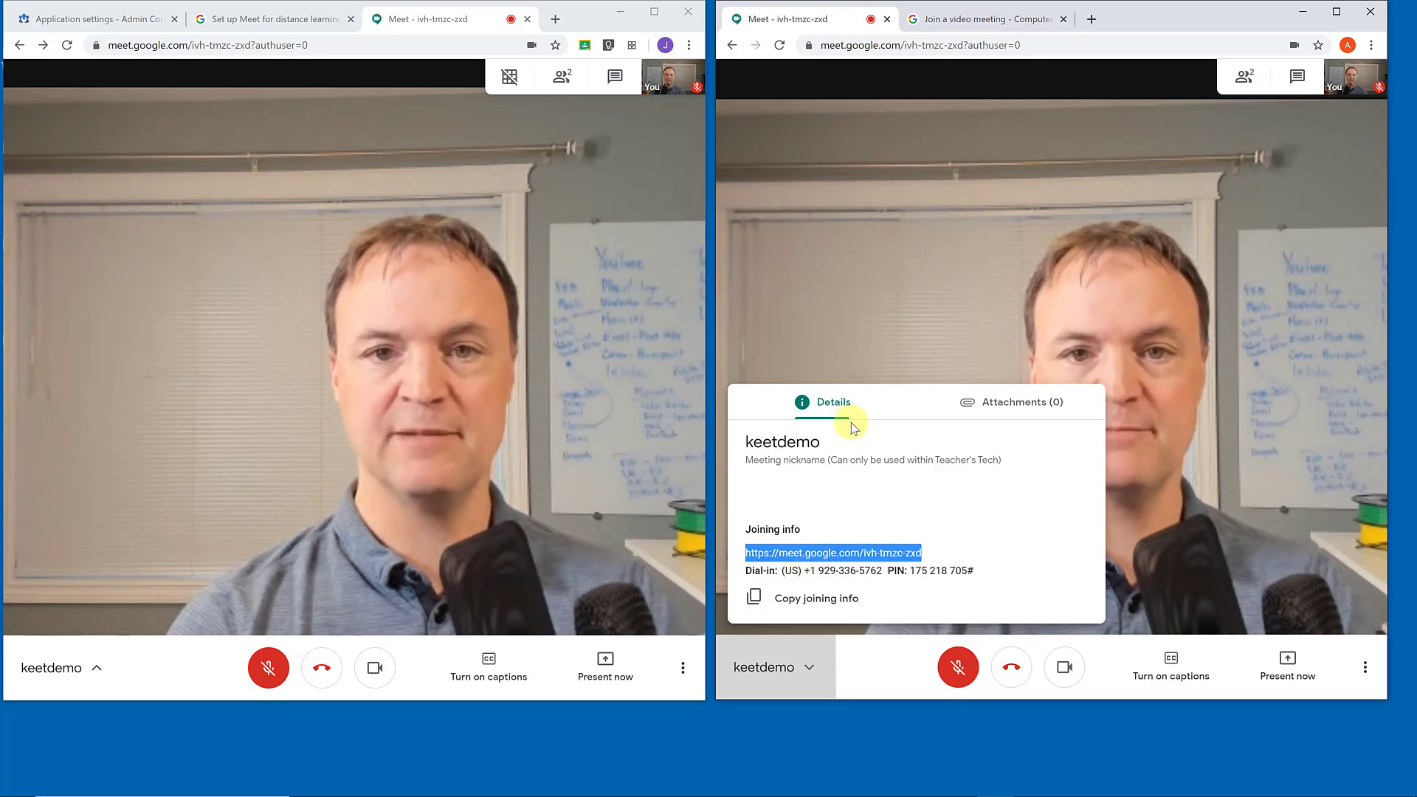
left_click(607, 466)
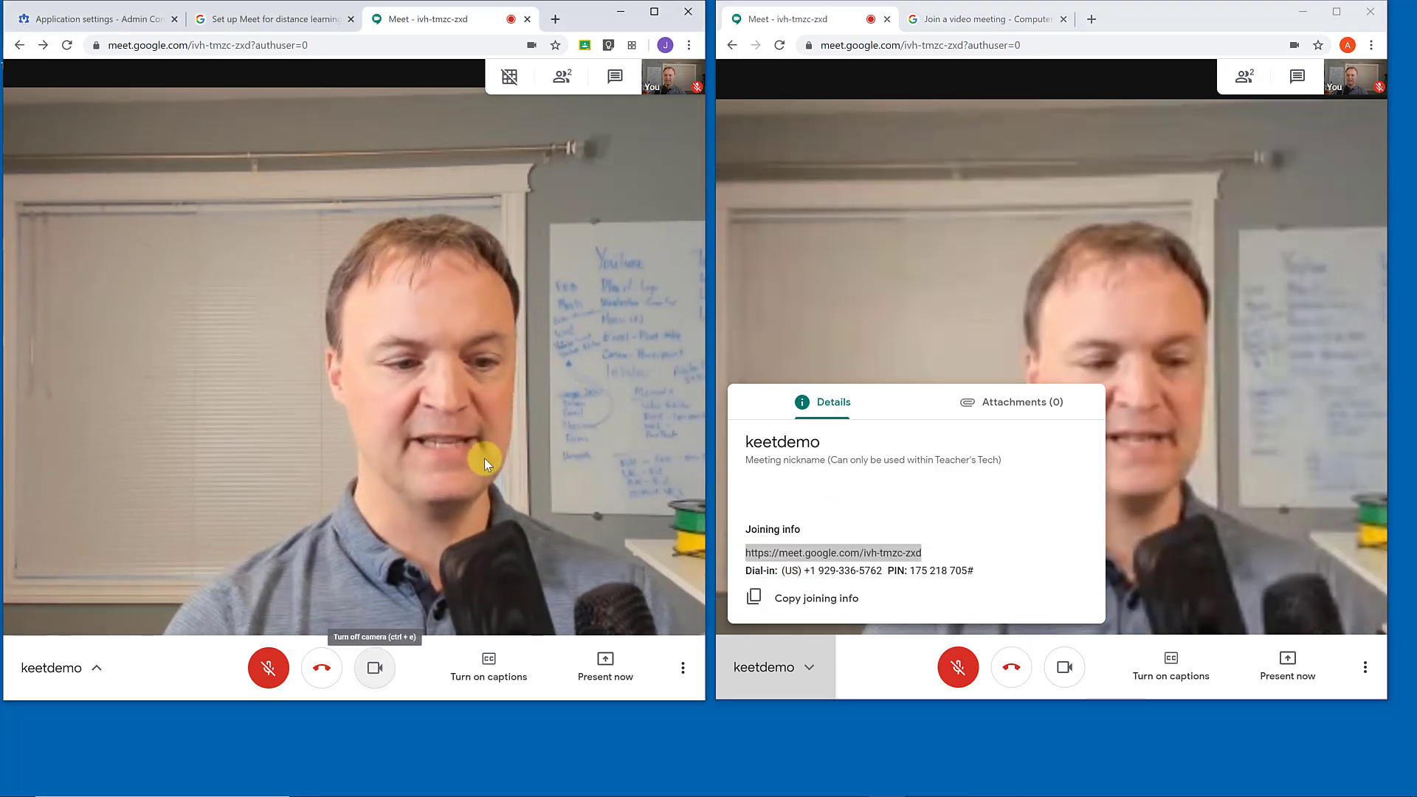
left_click(561, 76)
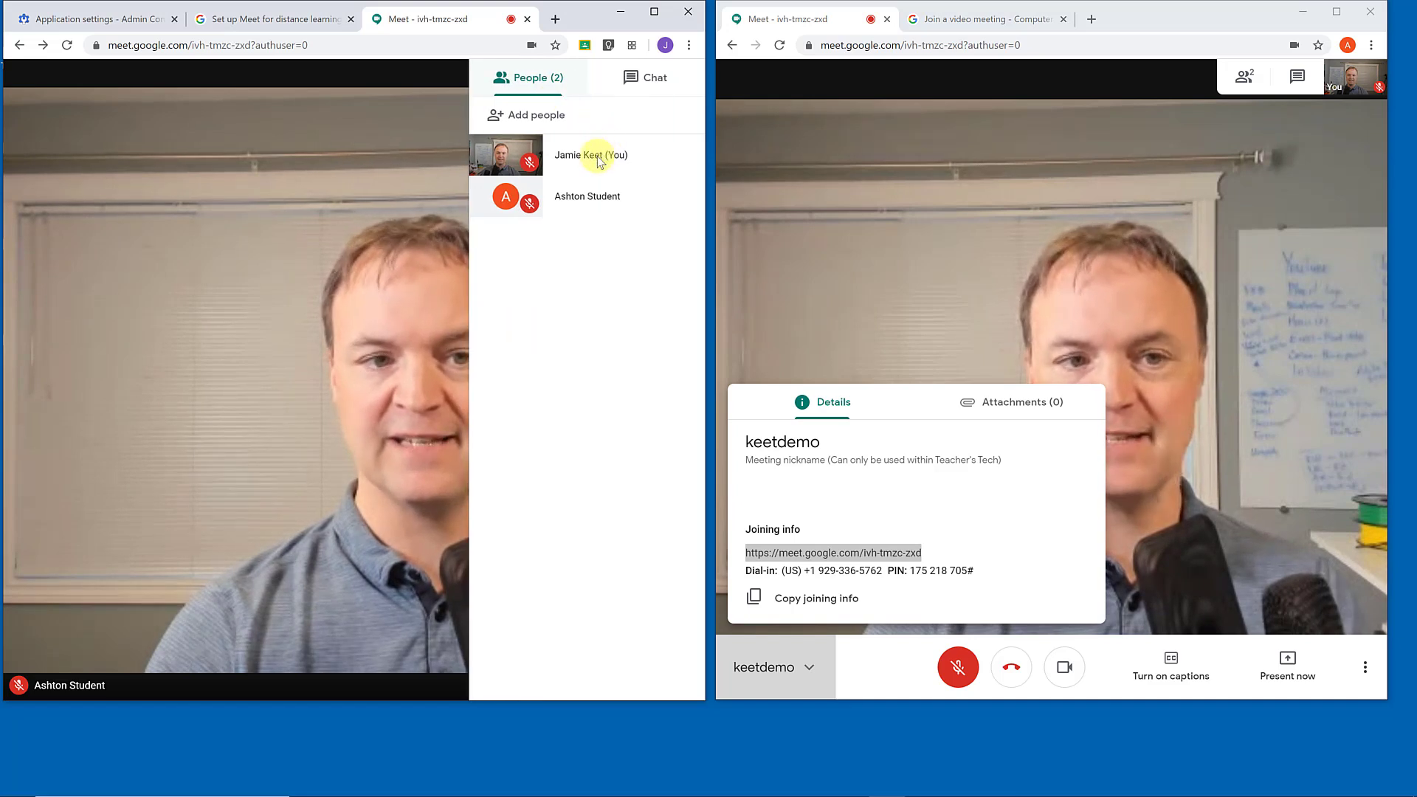
Remove the student from keetdemo, then bring both student and teacher back to the Meet home page
left_click(680, 194)
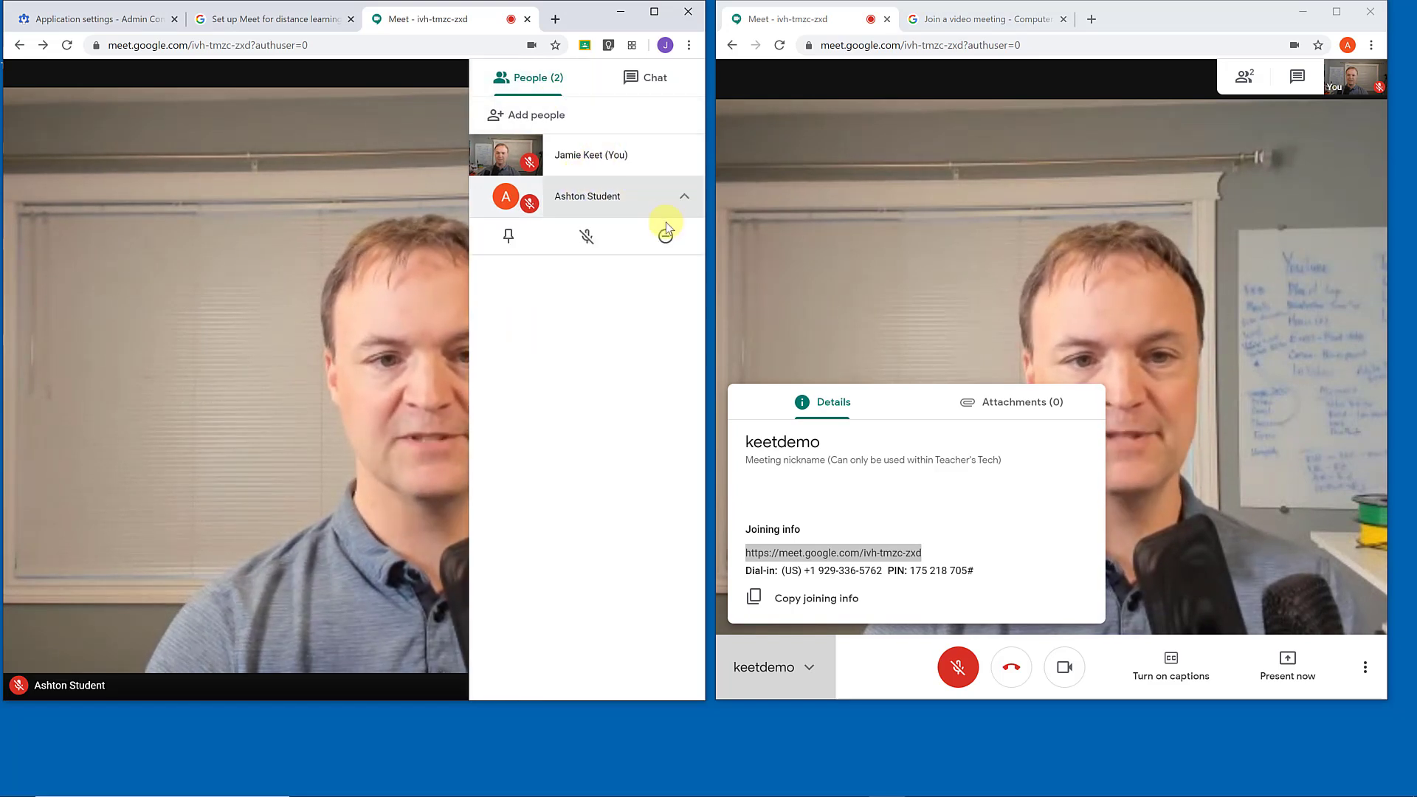
left_click(665, 237)
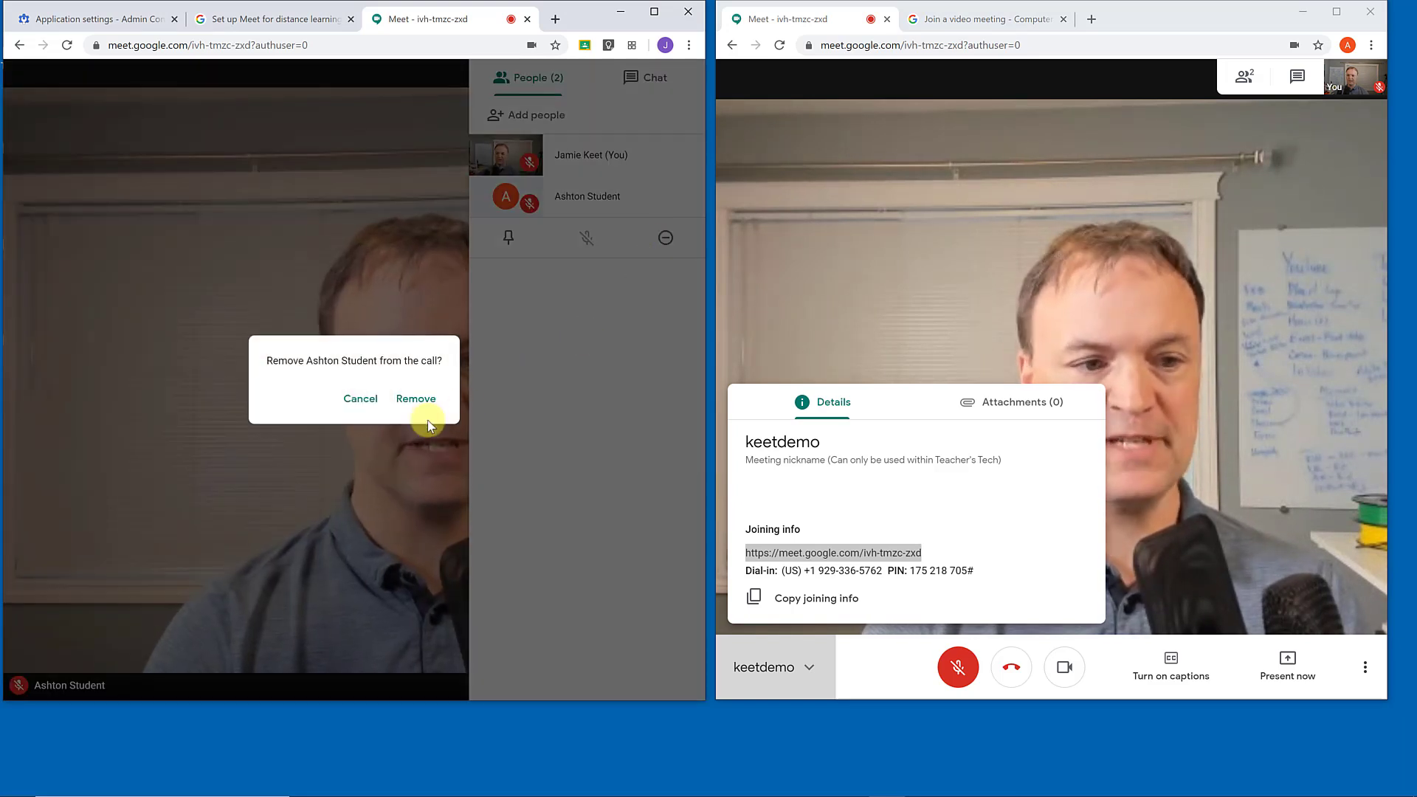
left_click(413, 399)
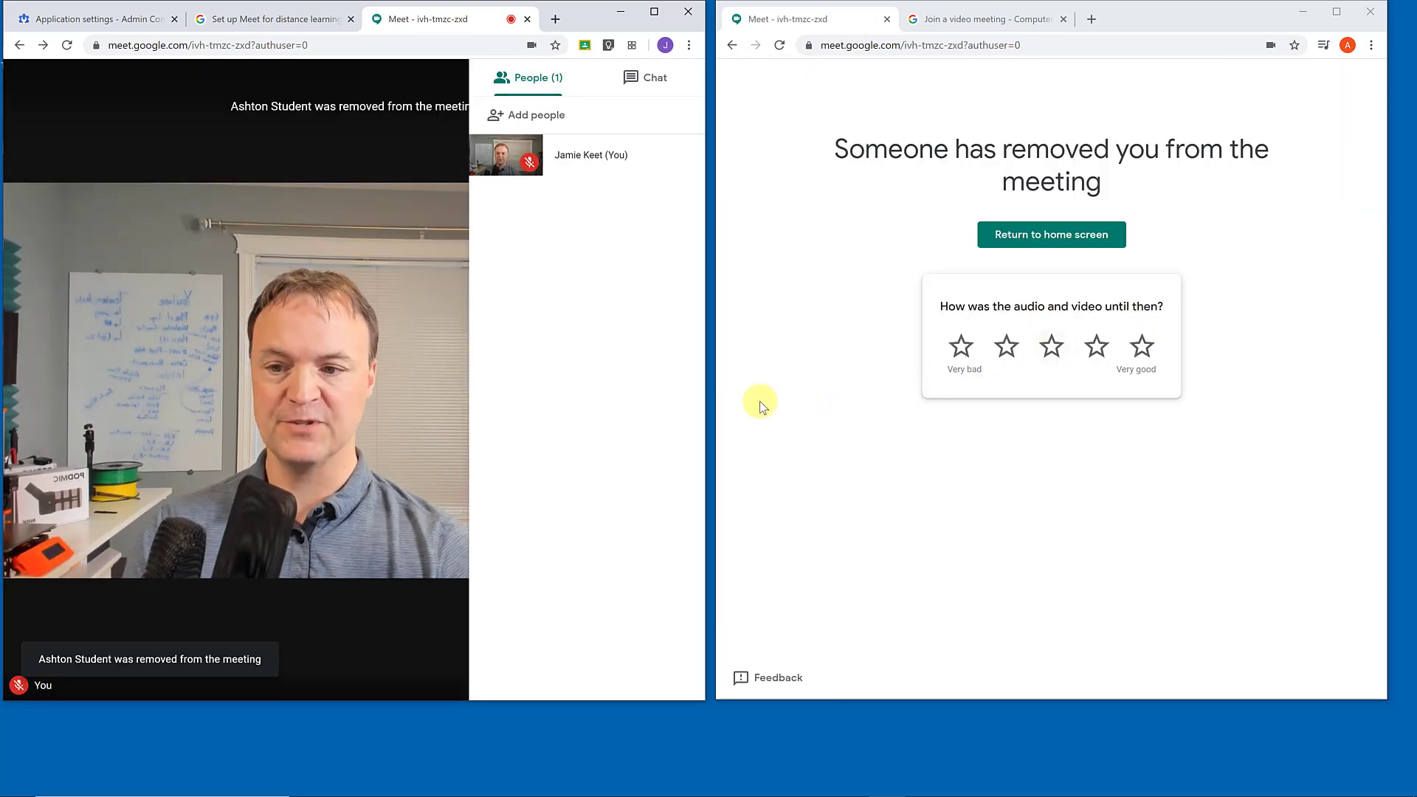
left_click(1055, 235)
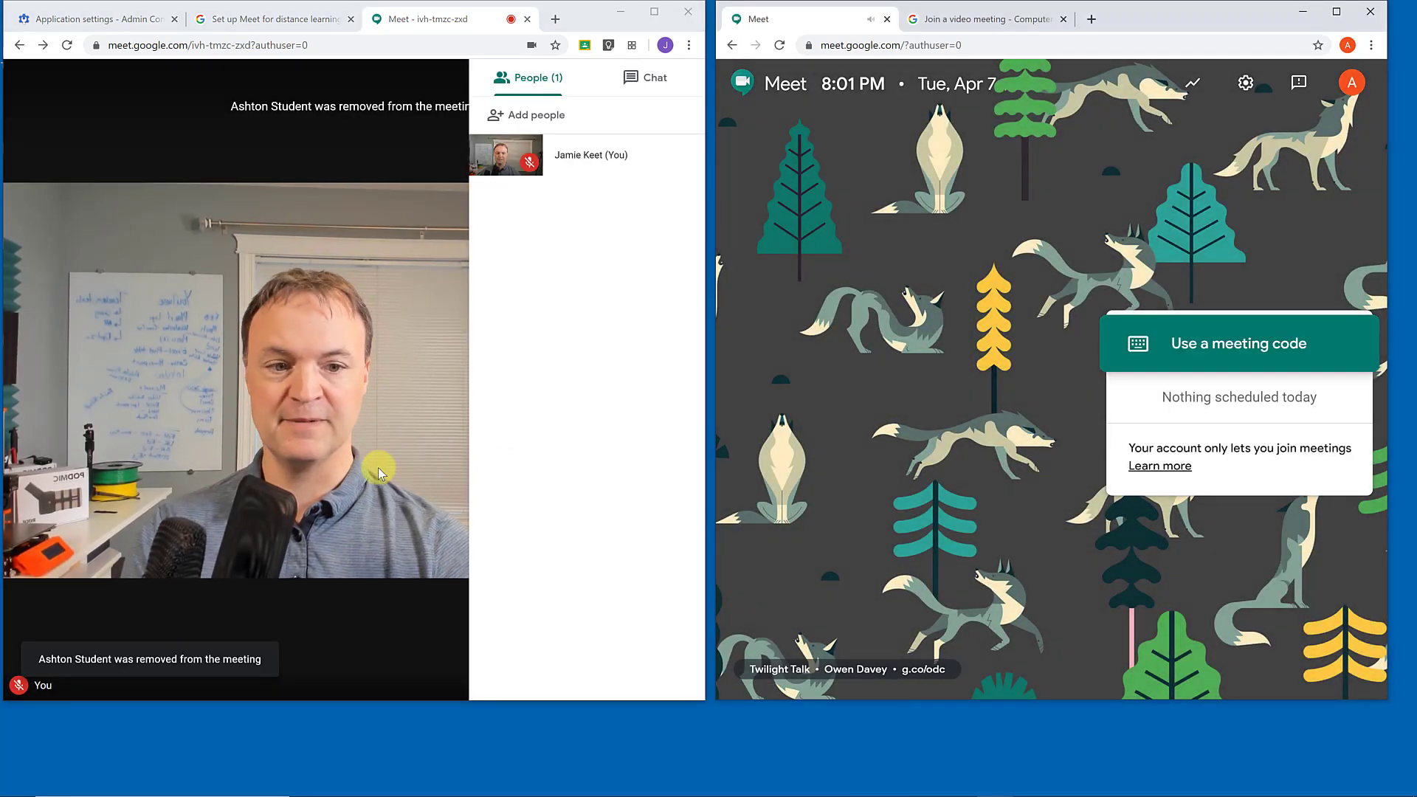
left_click(305, 602)
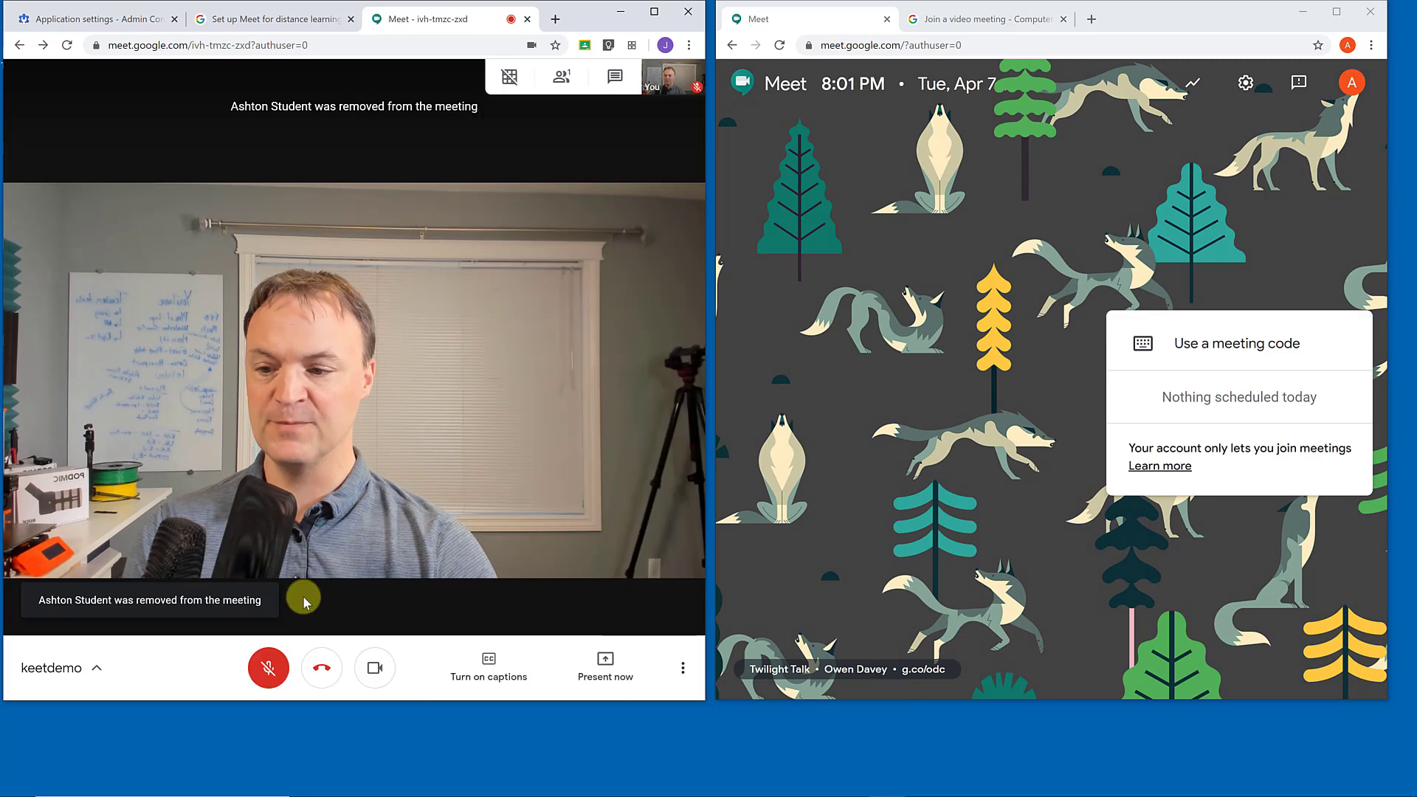
left_click(321, 668)
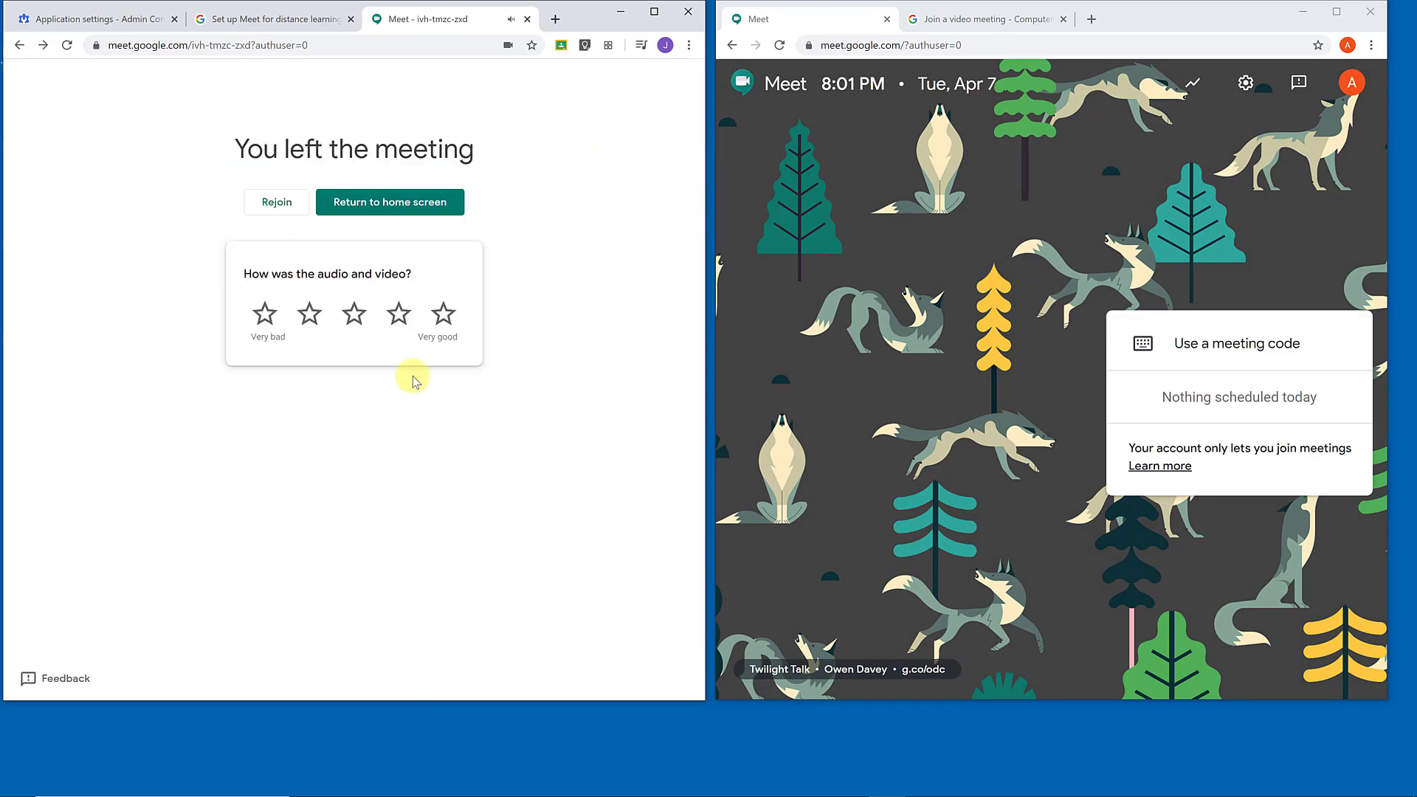
left_click(369, 201)
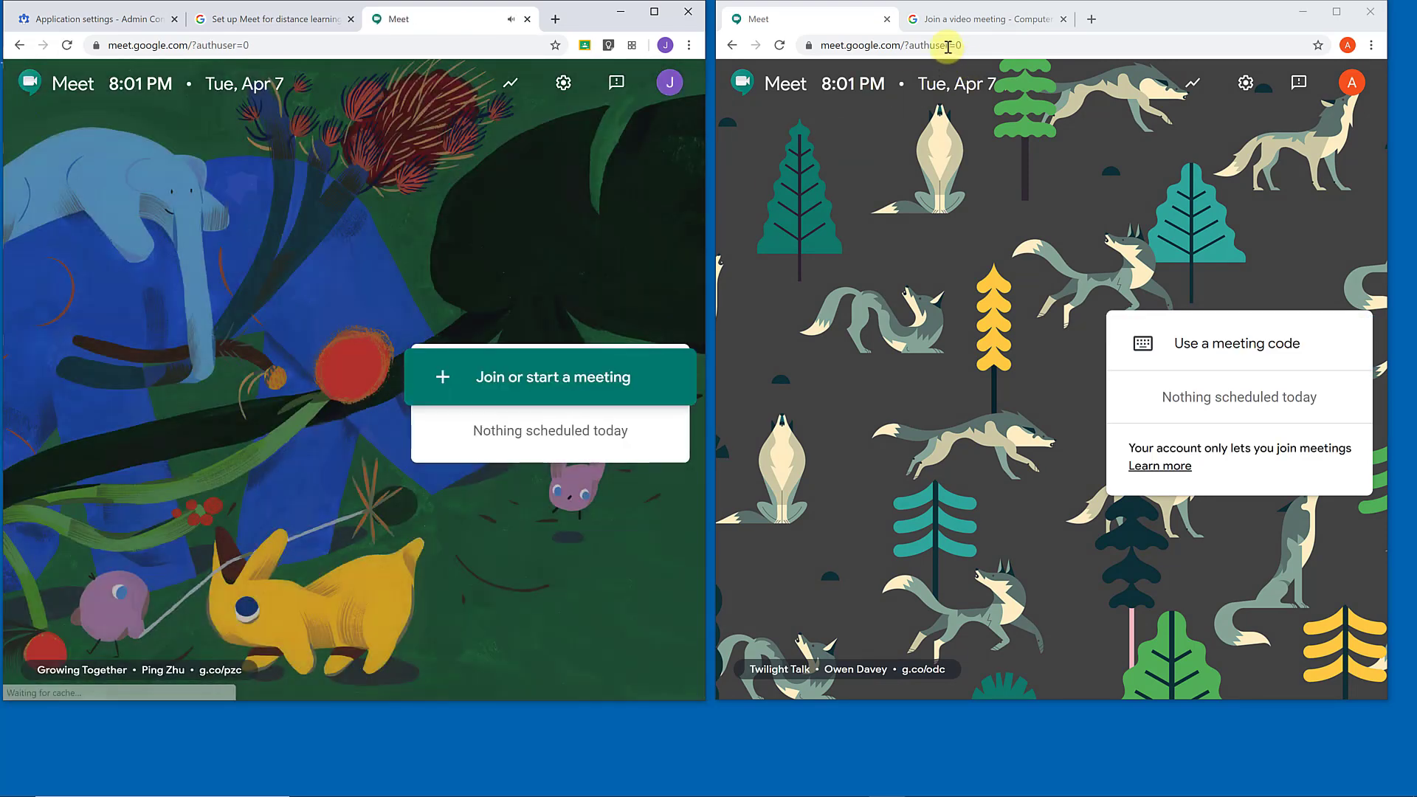
Open the copied keetdemo link in the student window, join the call, and dismiss the info card
right_click(947, 48)
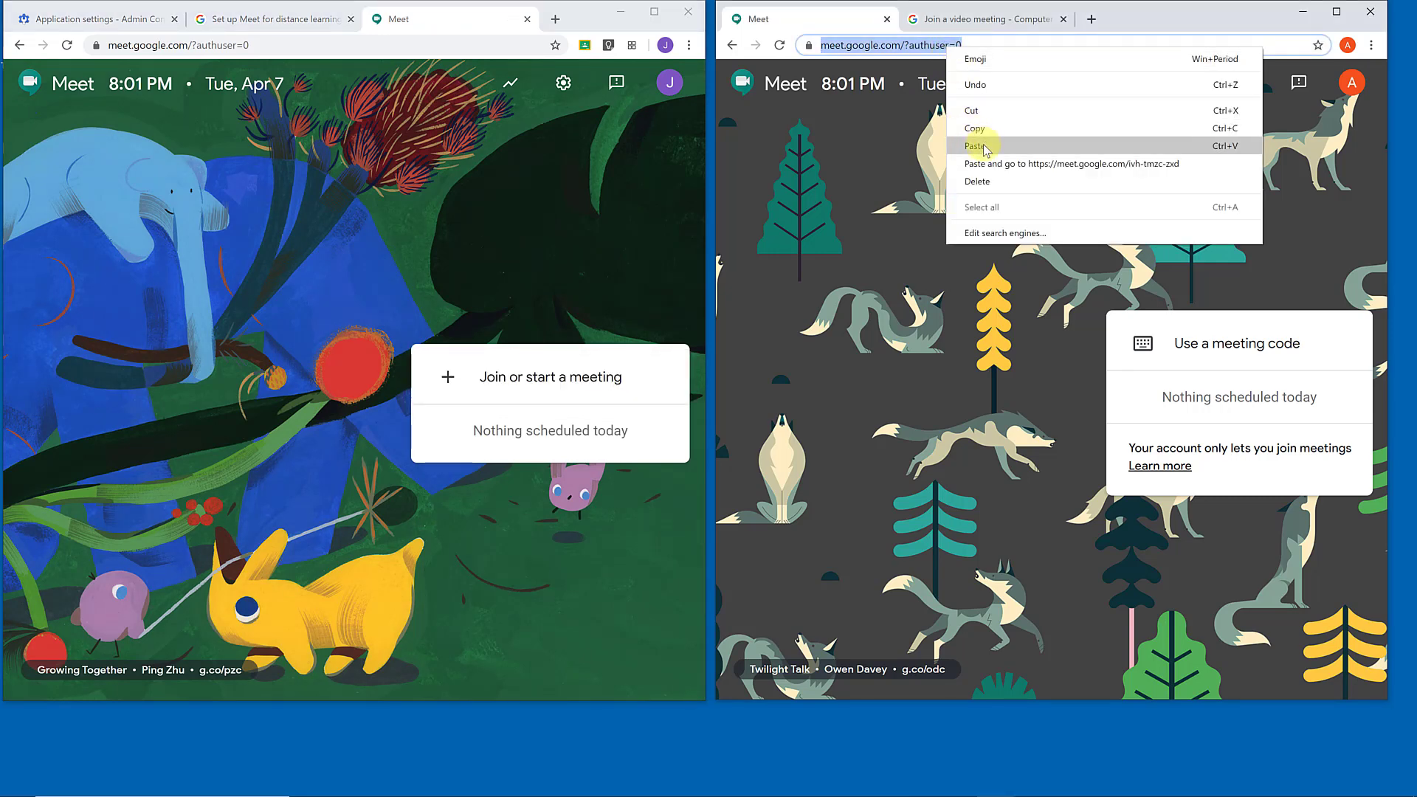
left_click(974, 146)
key("Return")
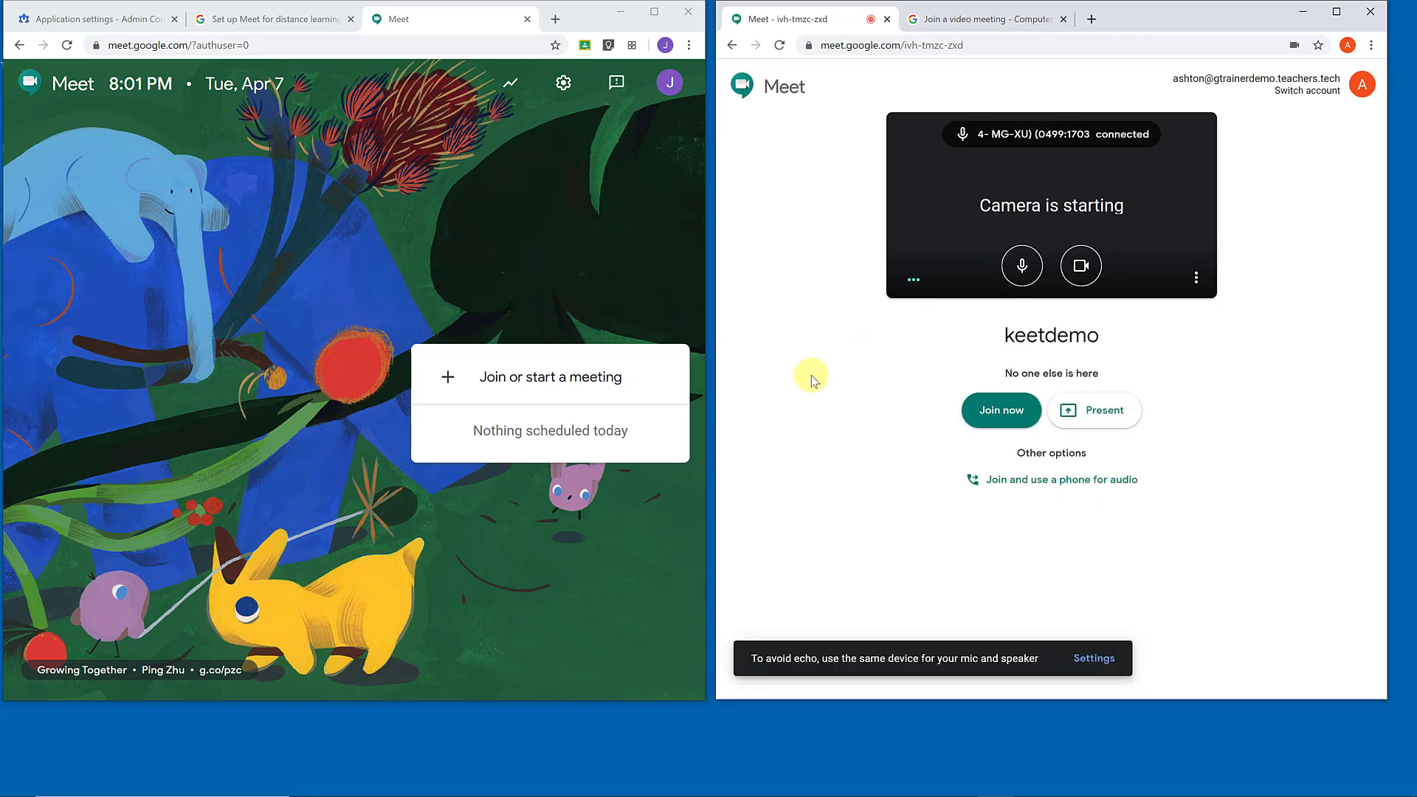
left_click(1000, 419)
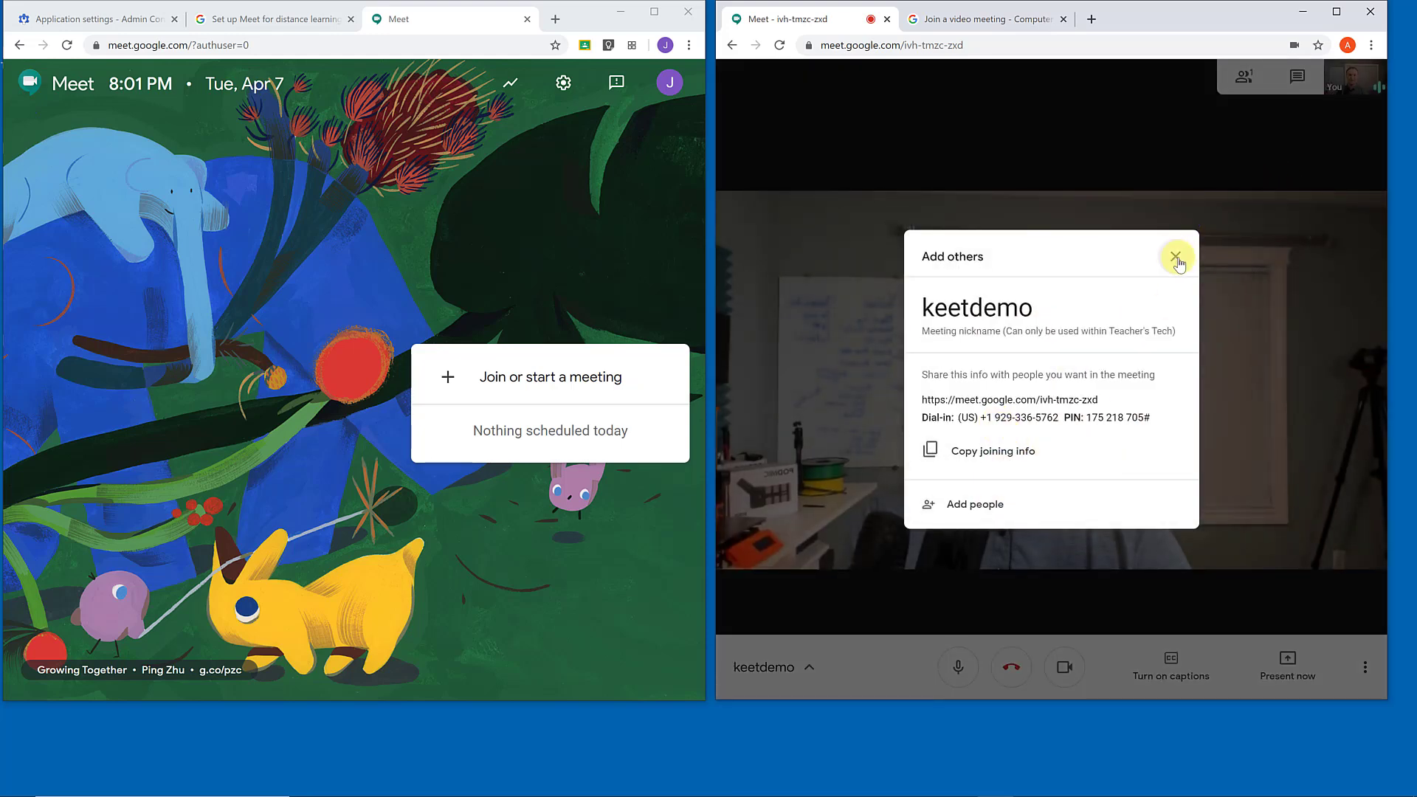
left_click(1174, 258)
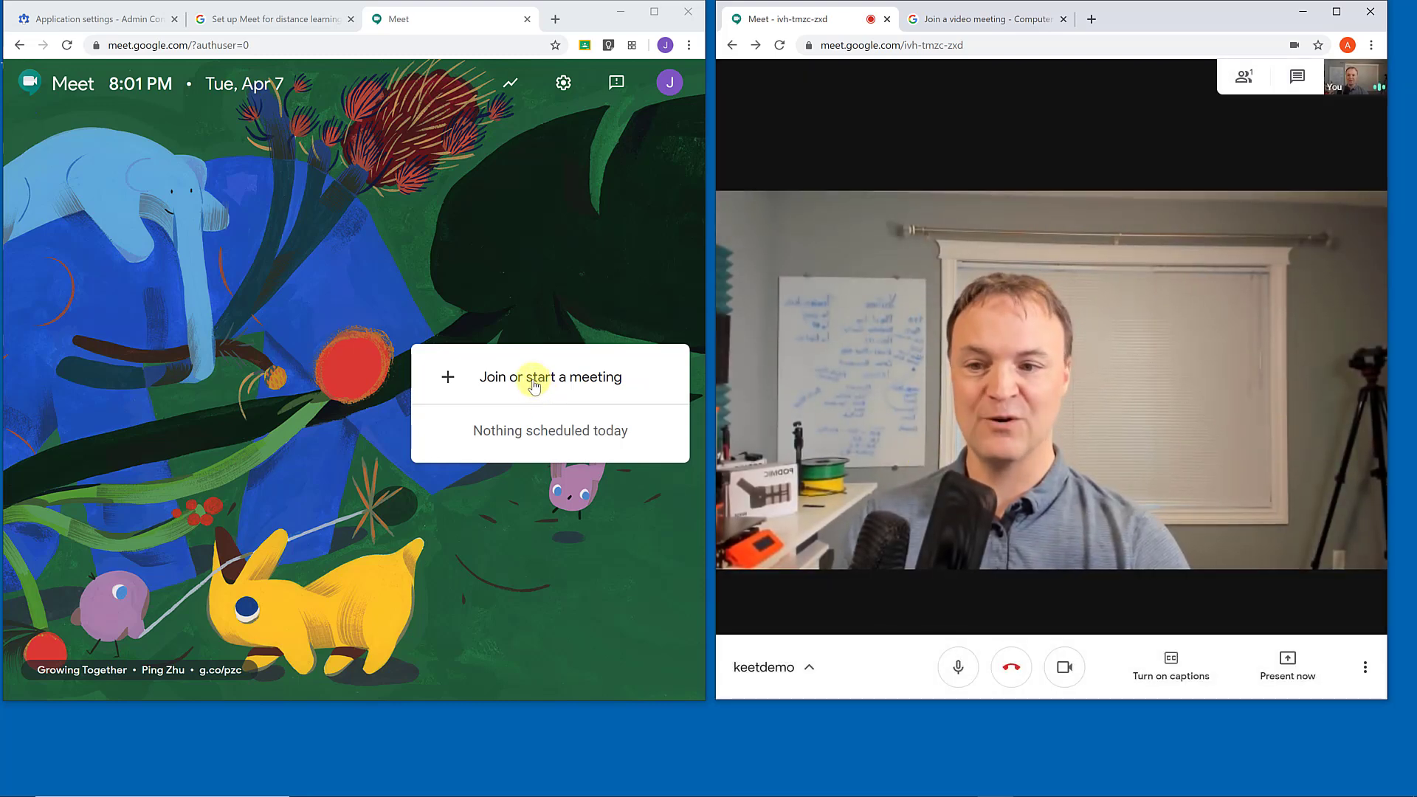
Open the copied keetdemo link in the teacher window and join the call
left_click(202, 45)
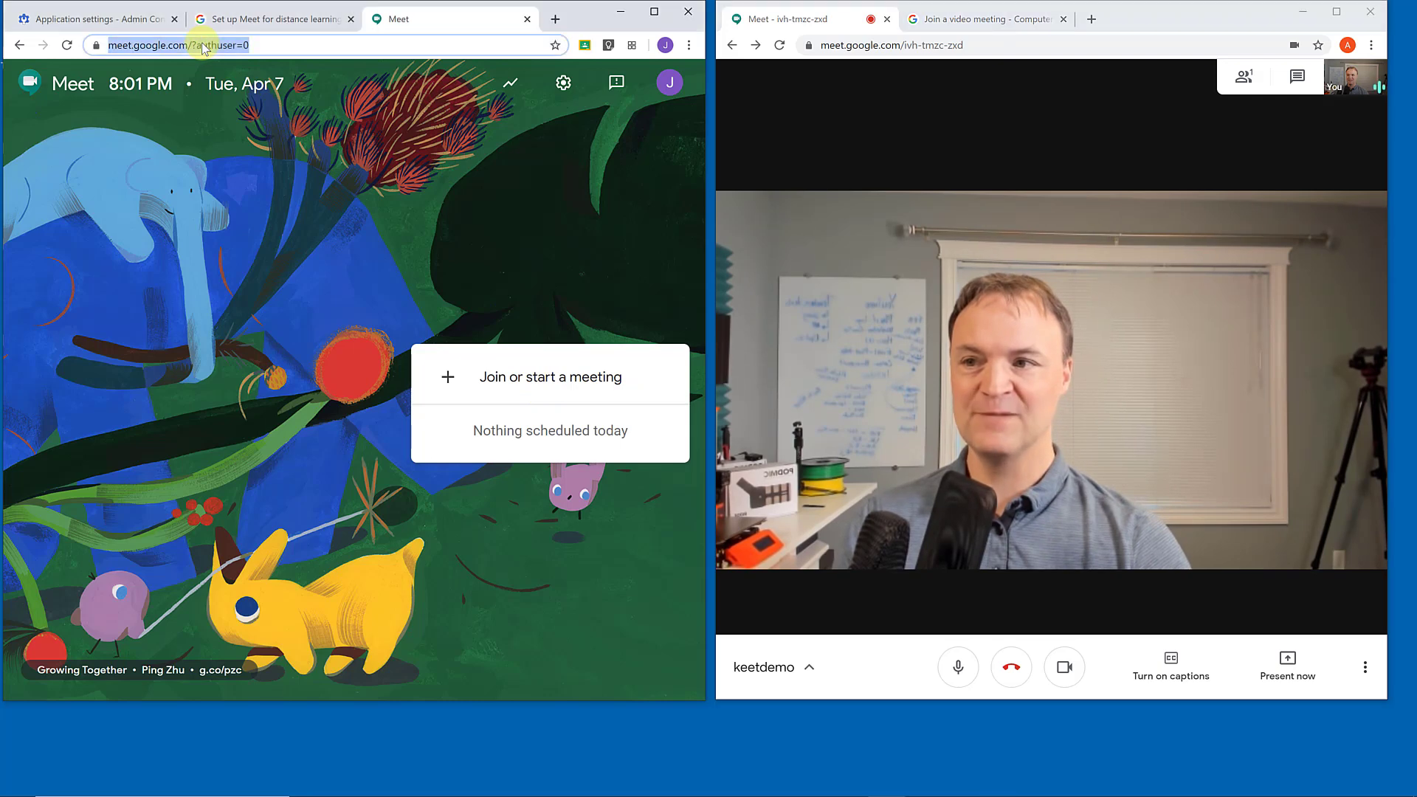
right_click(202, 45)
left_click(253, 139)
key("Return")
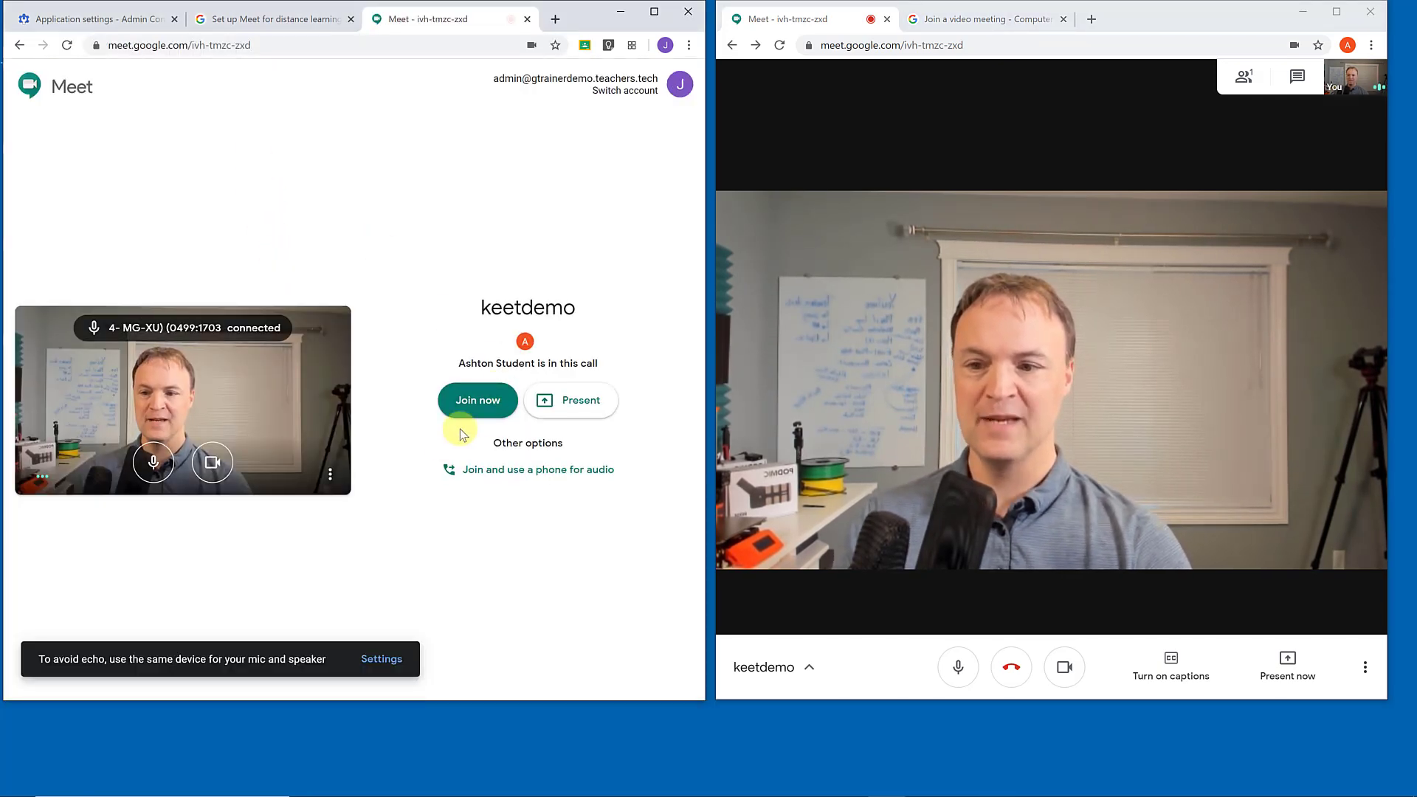
left_click(480, 399)
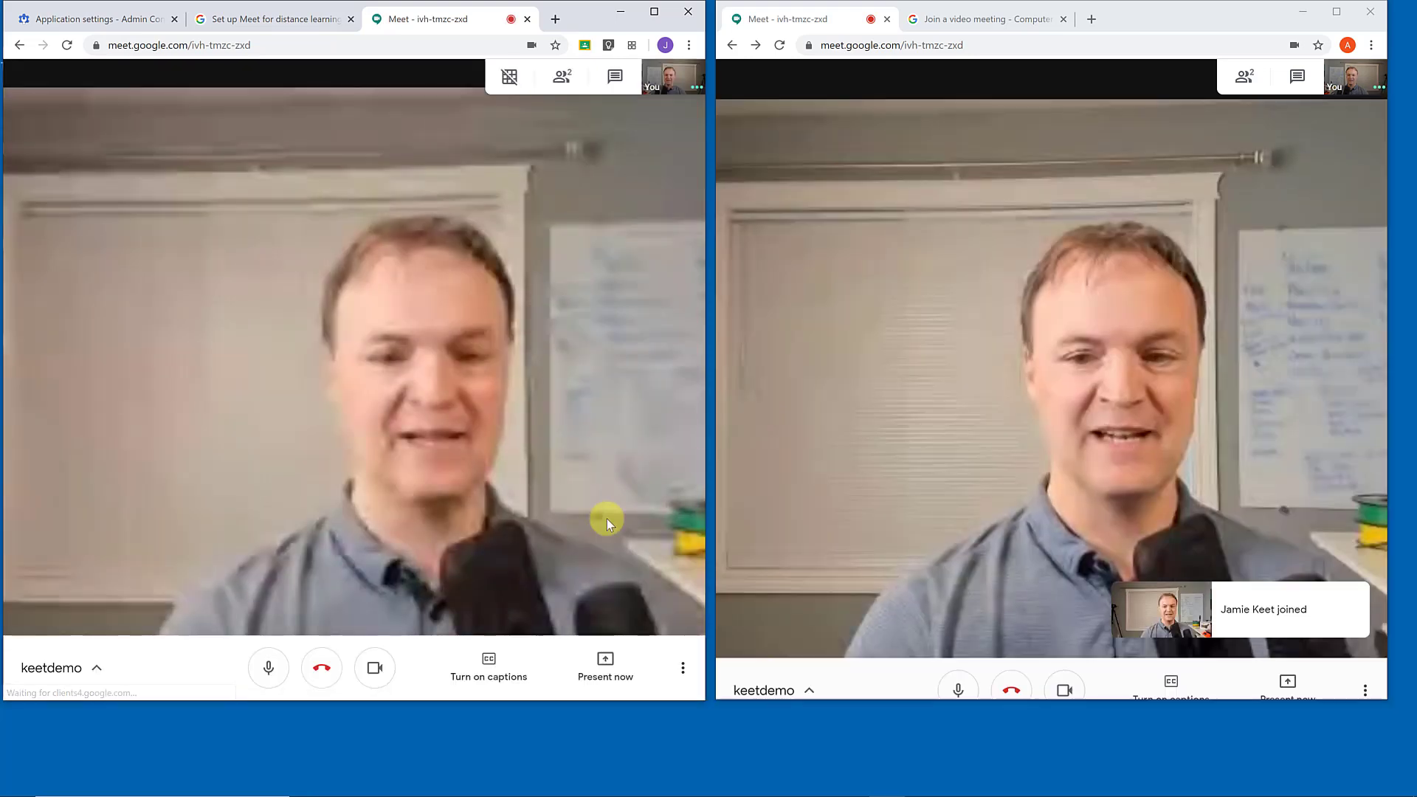
Mute the teacher's and student's microphones and review the participant list
left_click(268, 667)
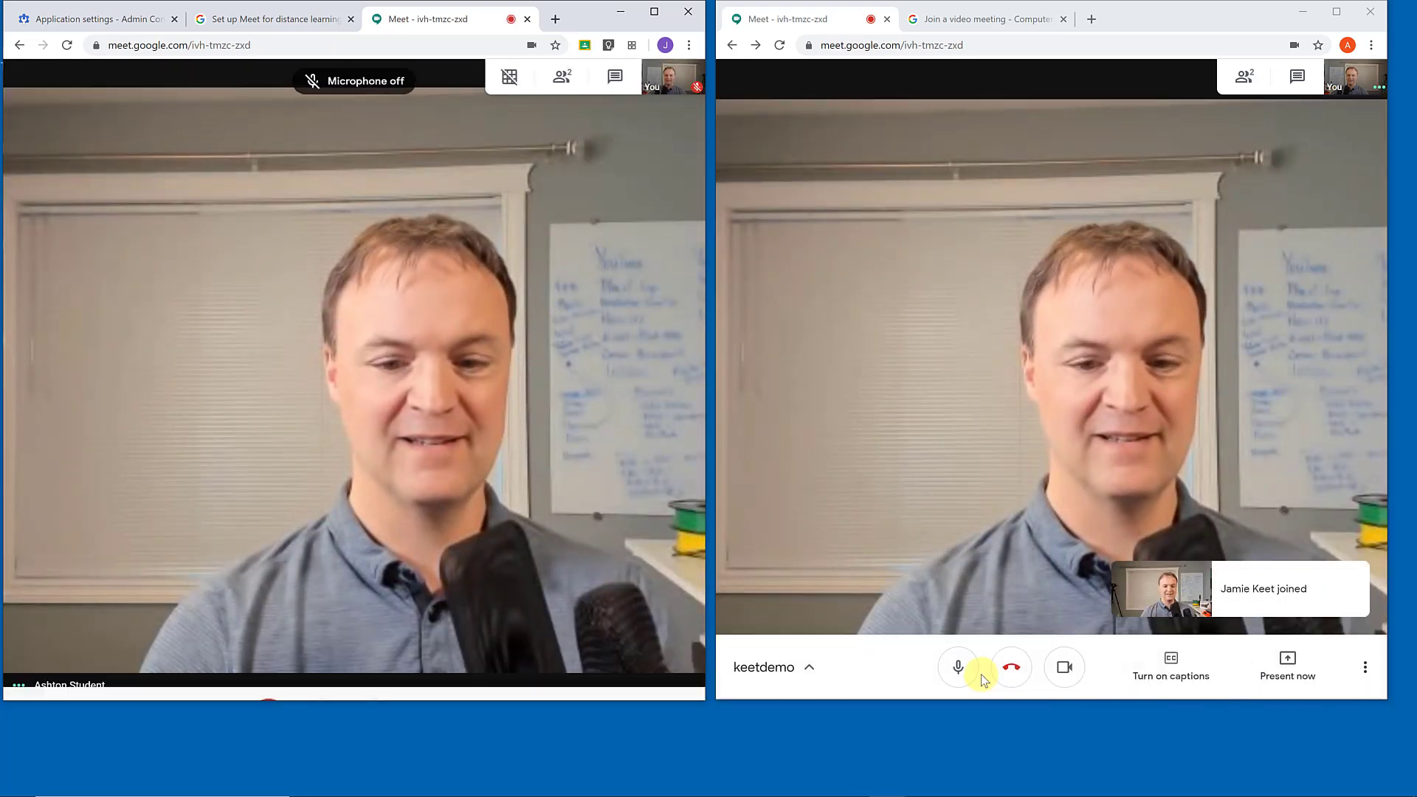
left_click(961, 677)
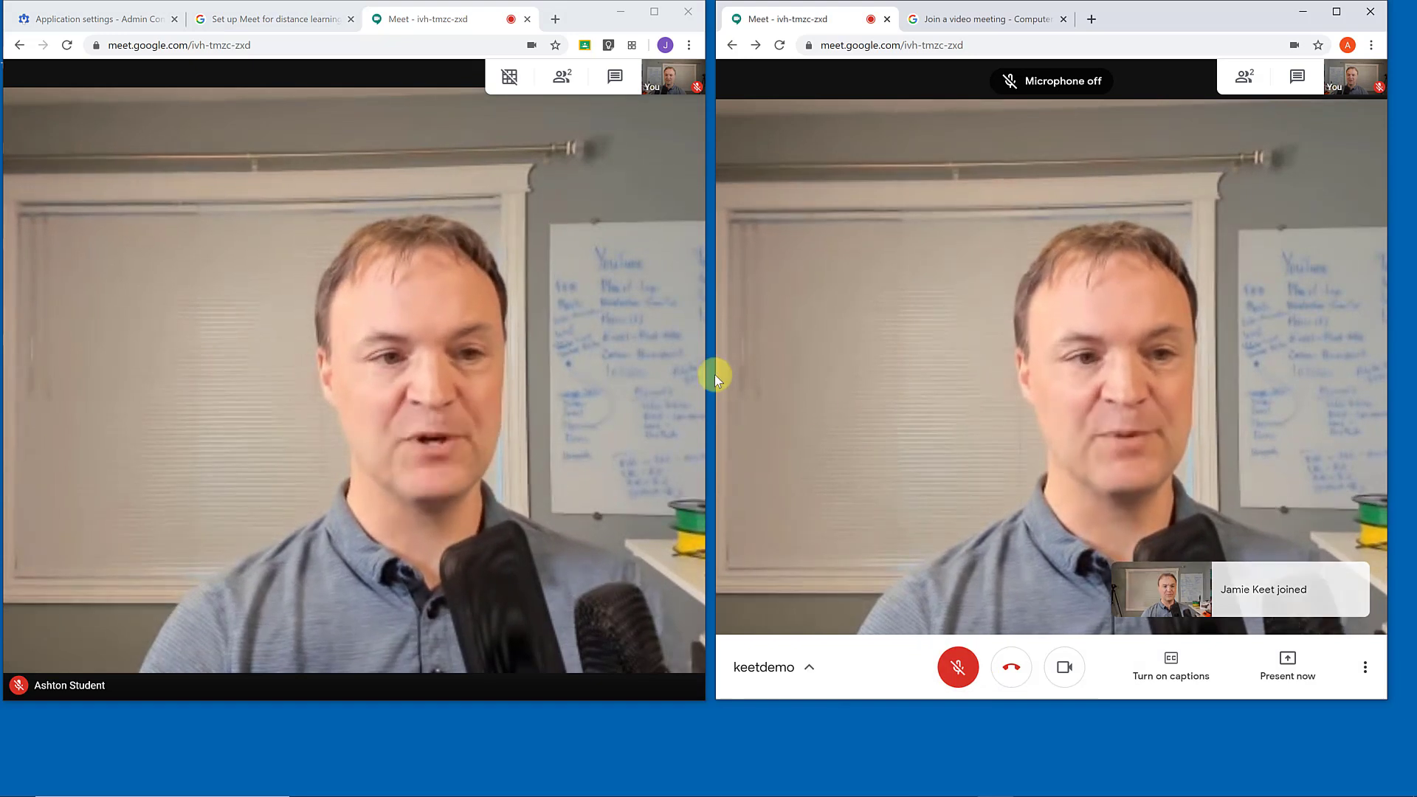
left_click(562, 77)
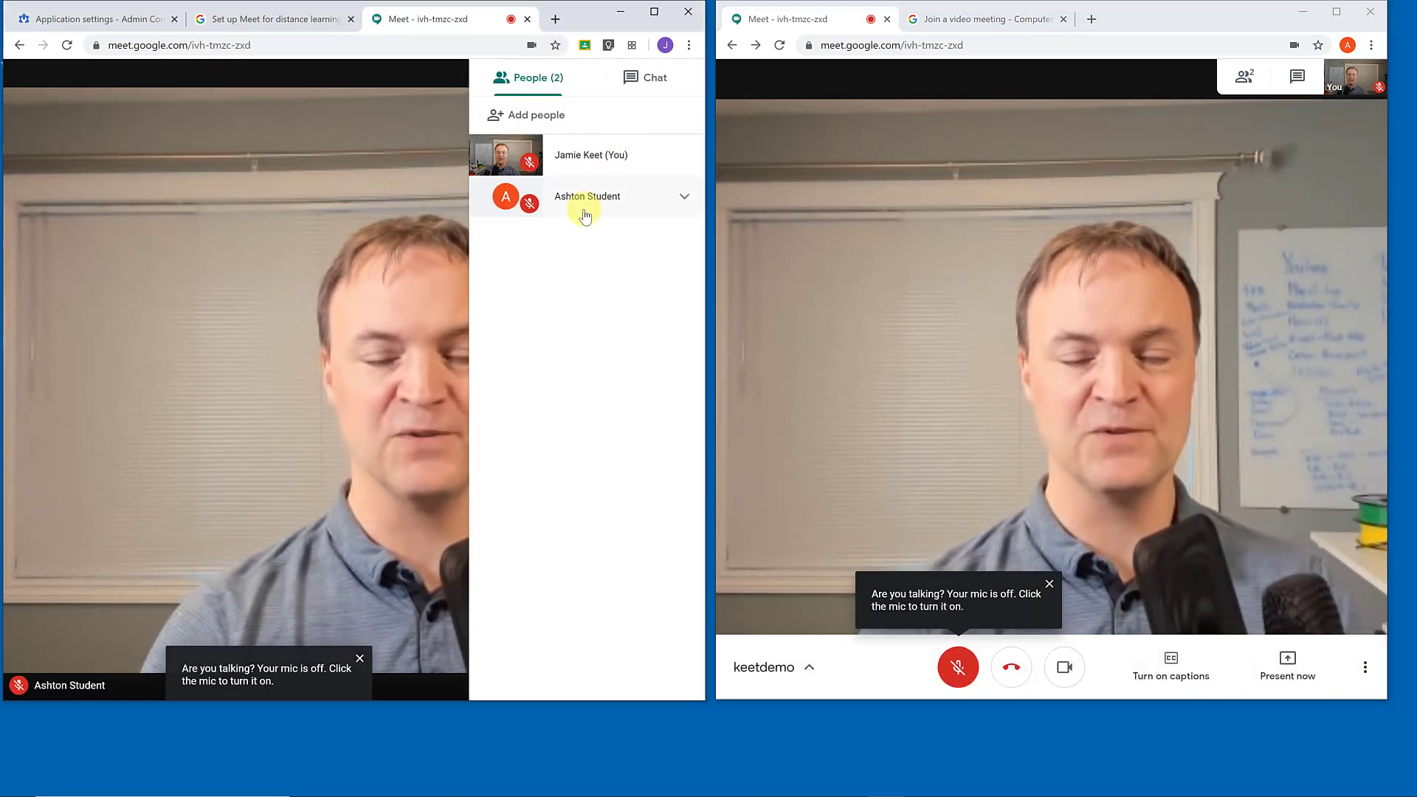
left_click(276, 300)
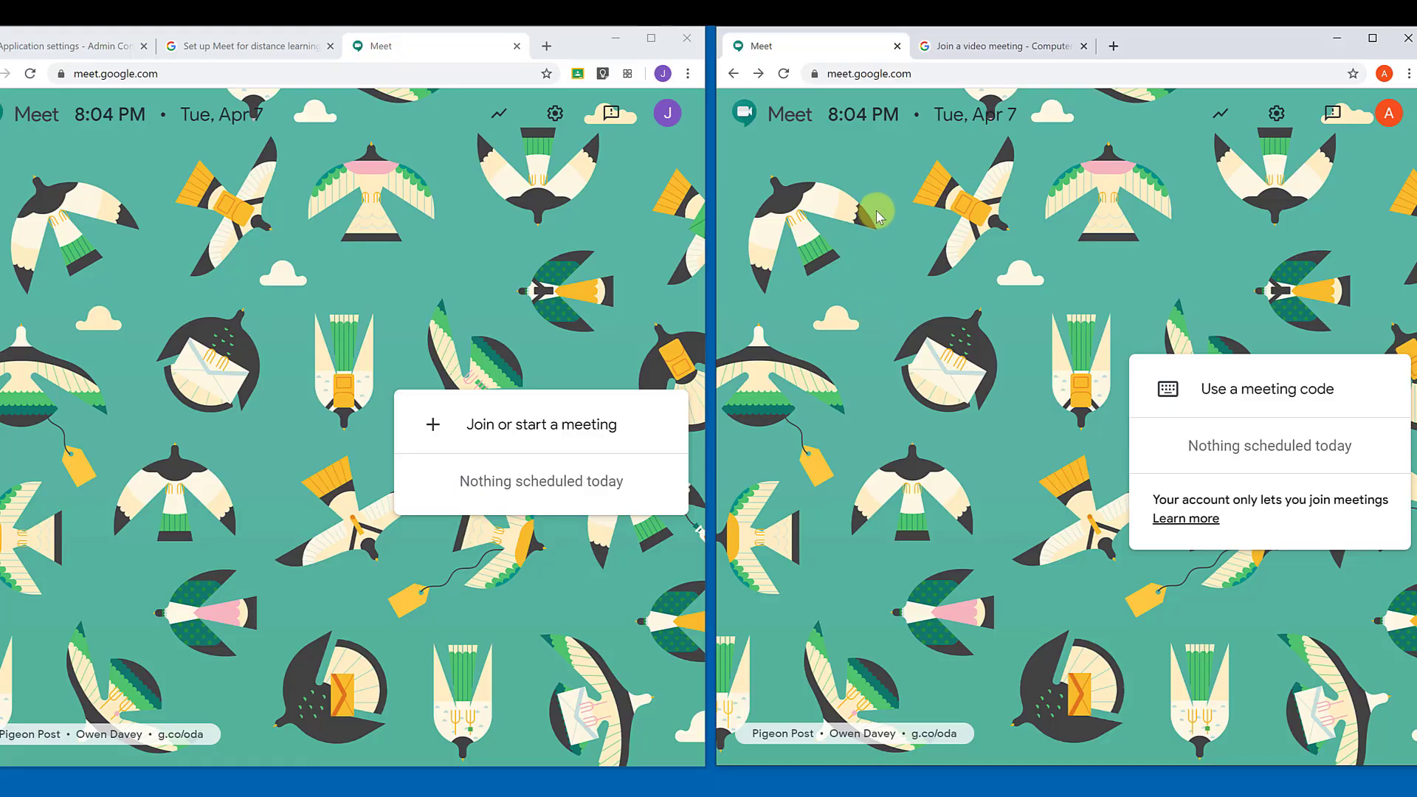
Paste the keetdemo meeting link into the student's address bar and try opening it again
left_click(877, 77)
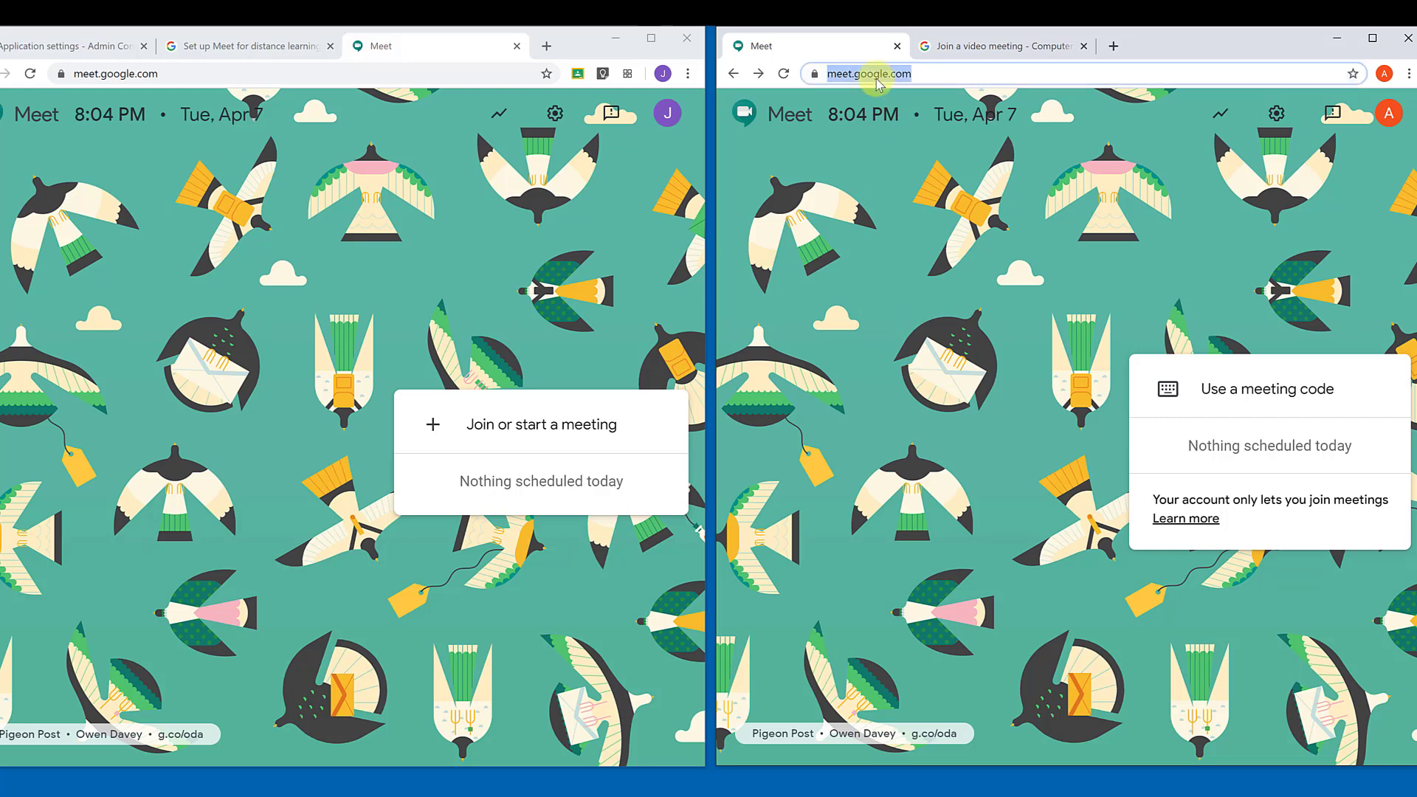
right_click(871, 87)
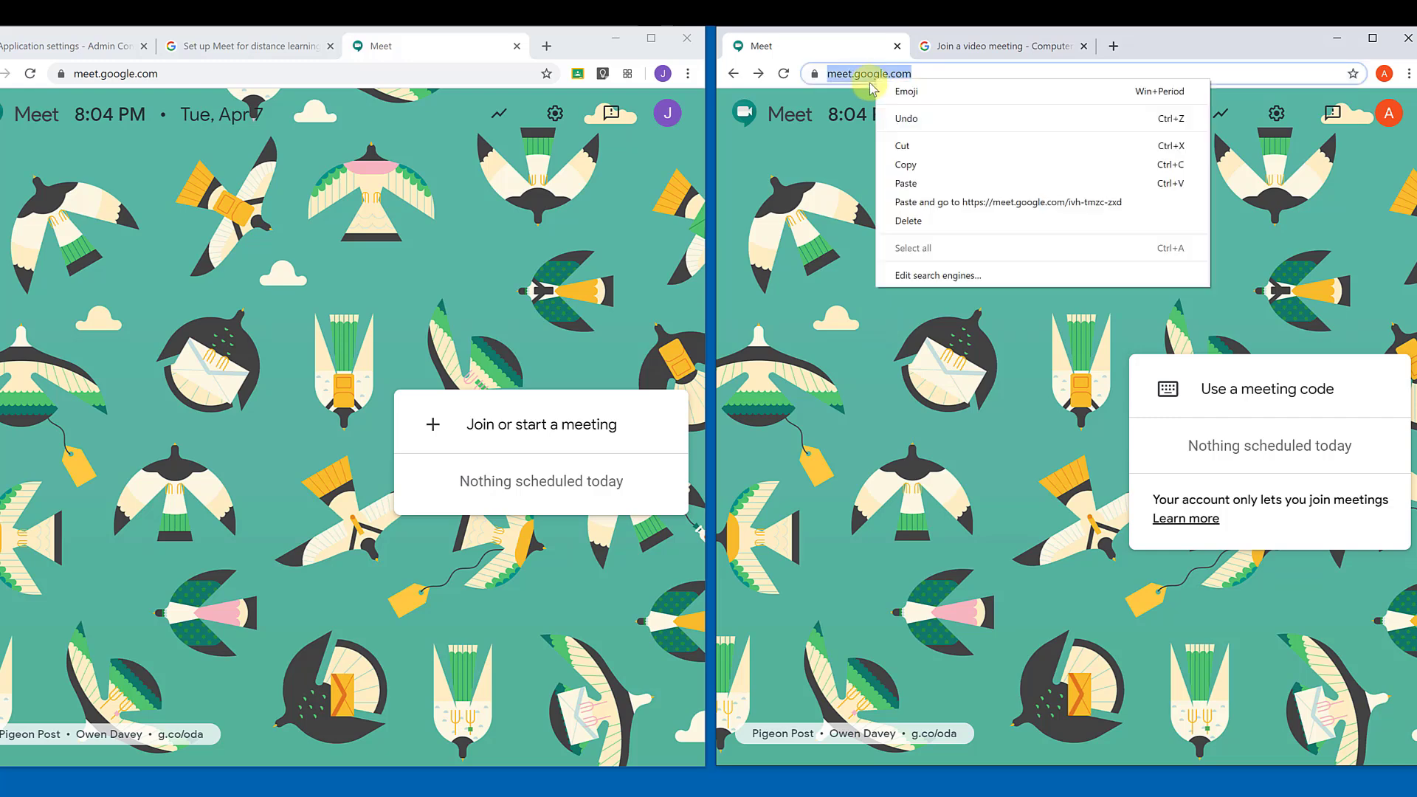
left_click(906, 184)
key("Return")
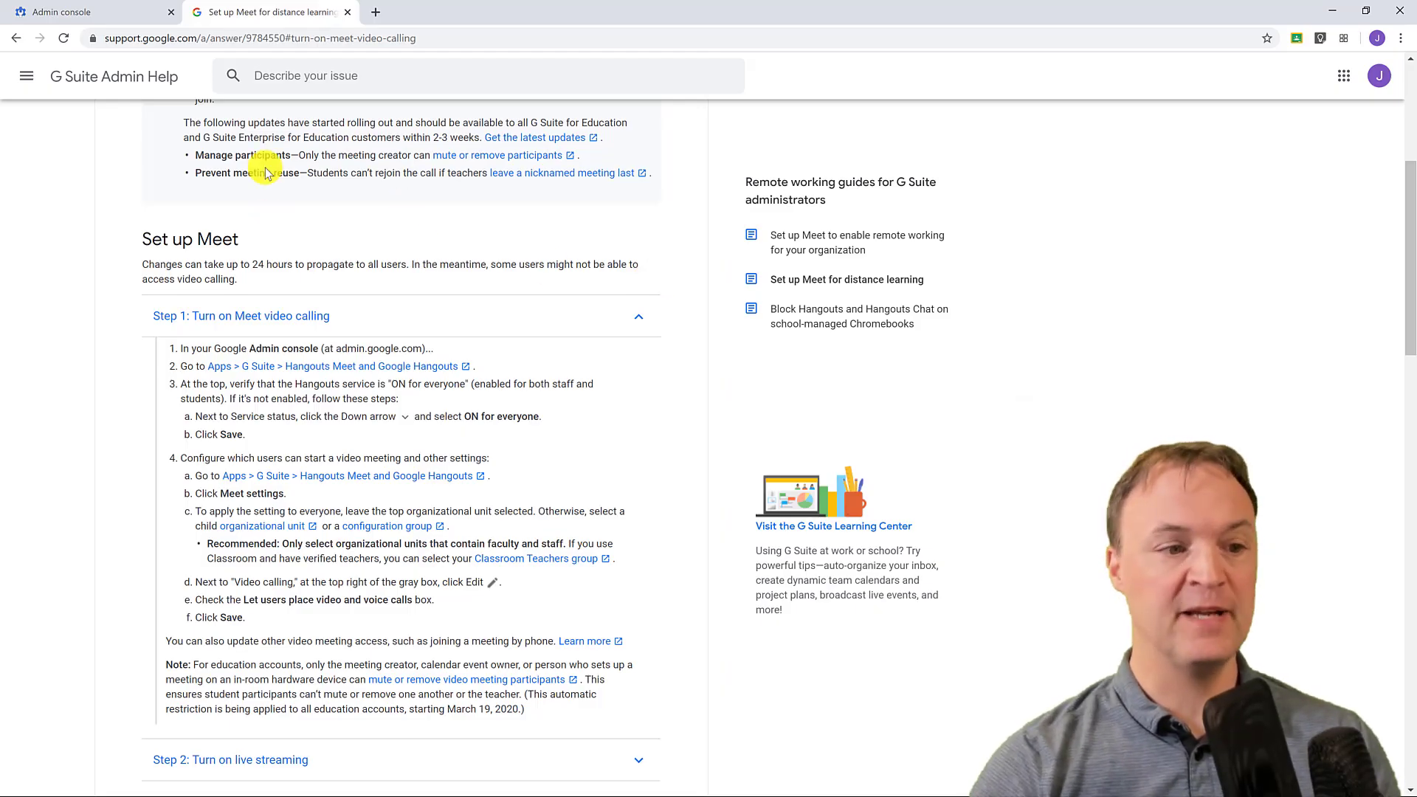
Scroll the Set up Meet help article to Step 1 on video calling, then return to the Admin console
scroll(297, 367, "down", 1)
scroll(298, 367, "down", 1)
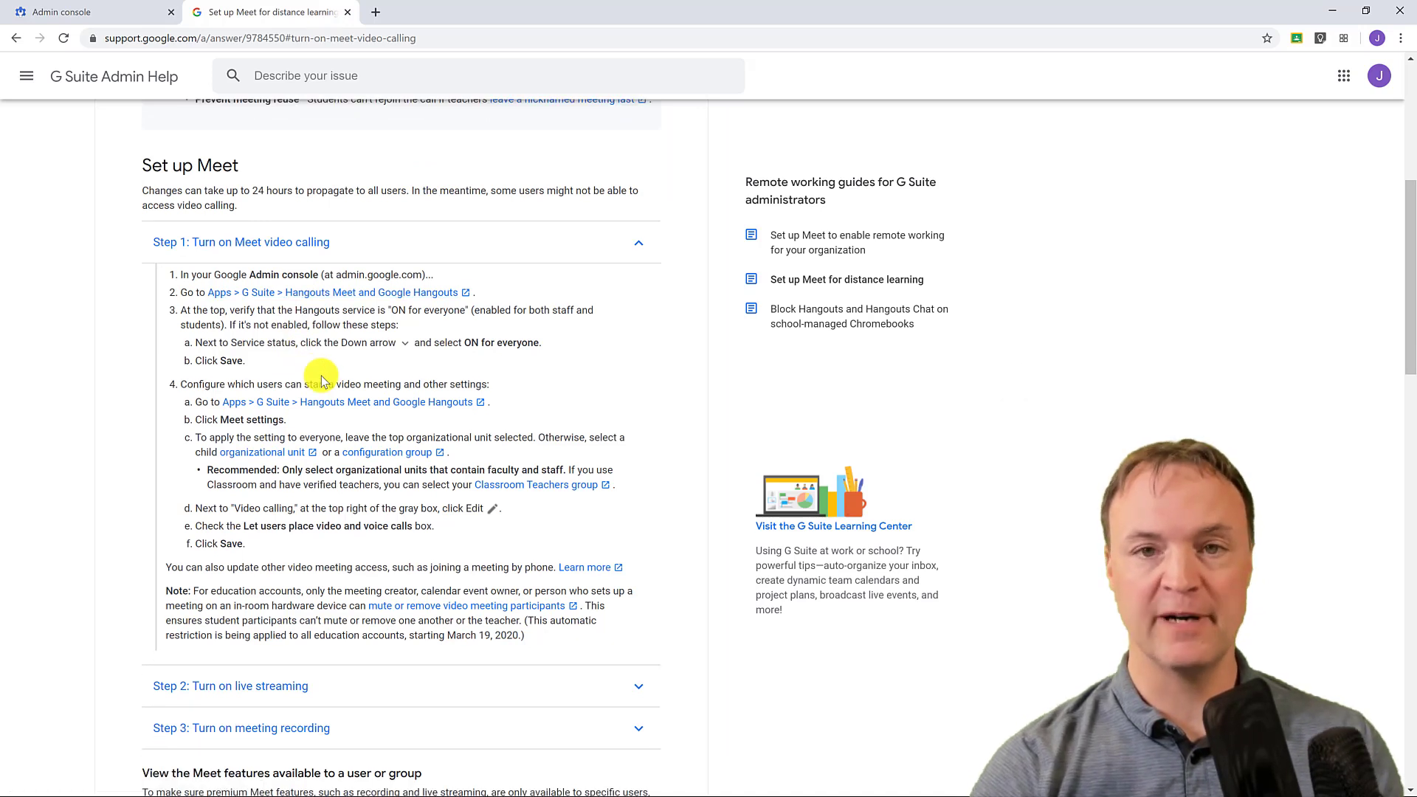
left_click(101, 14)
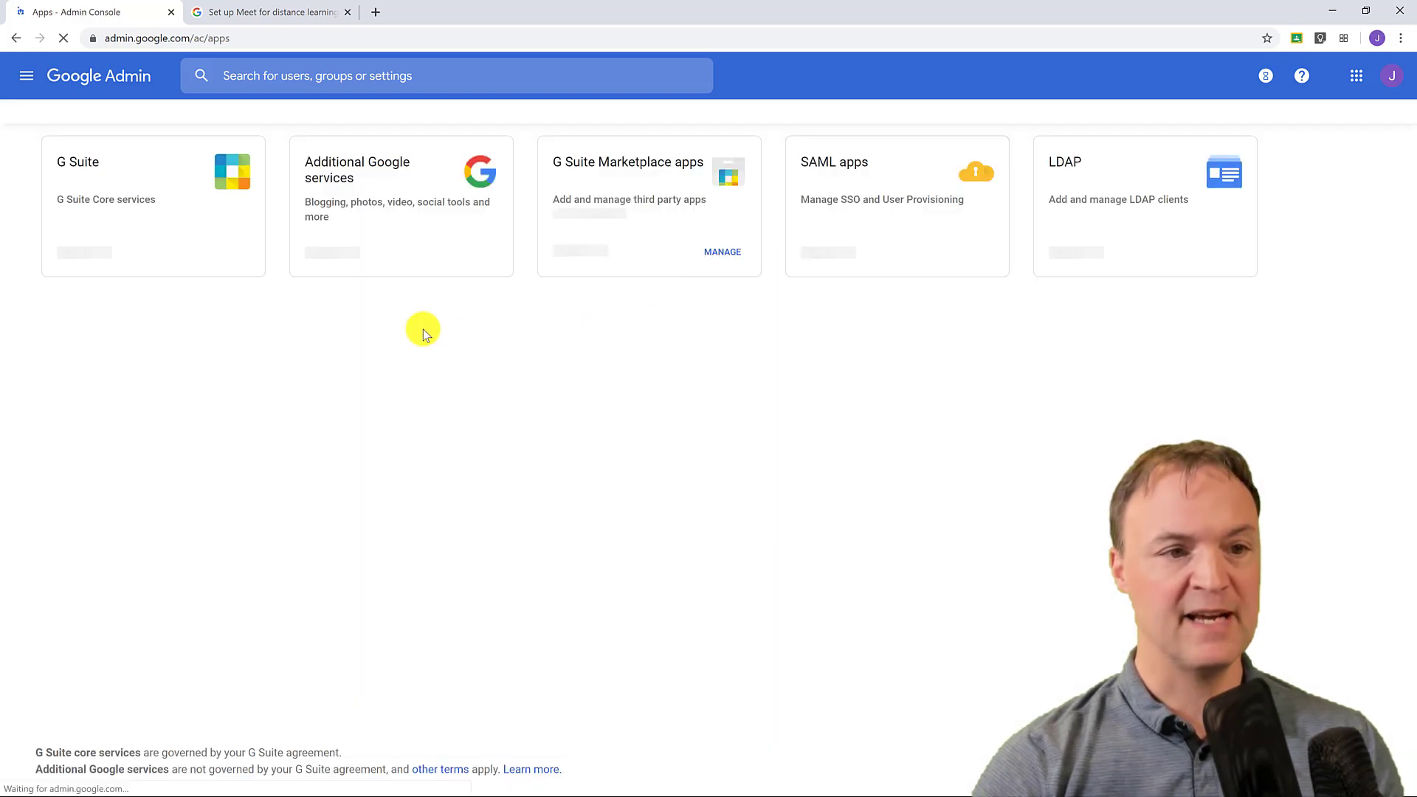
Go through G Suite to Hangouts Meet and Google Hangouts Meet settings, showing Video calling ON
left_click(233, 180)
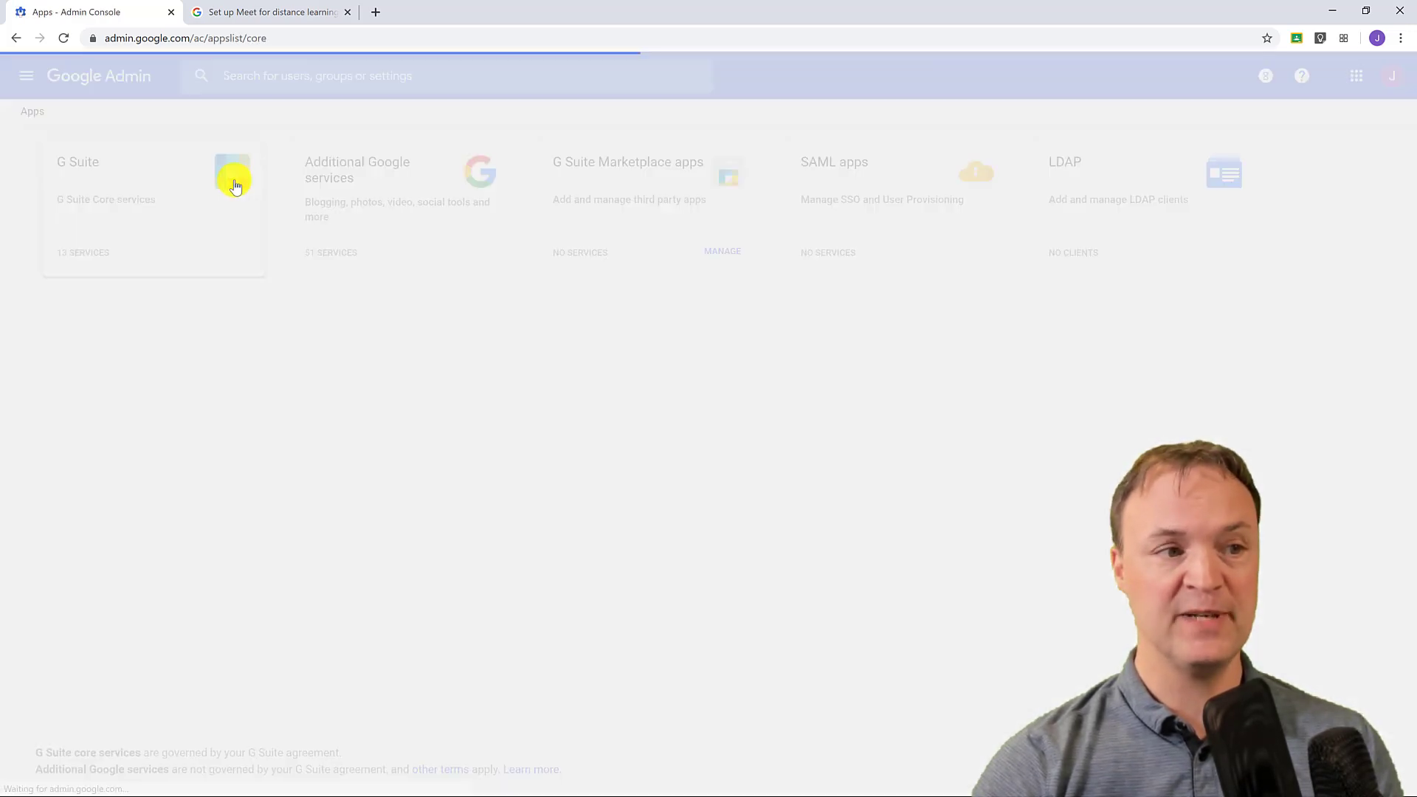
scroll(586, 590, "down", 3)
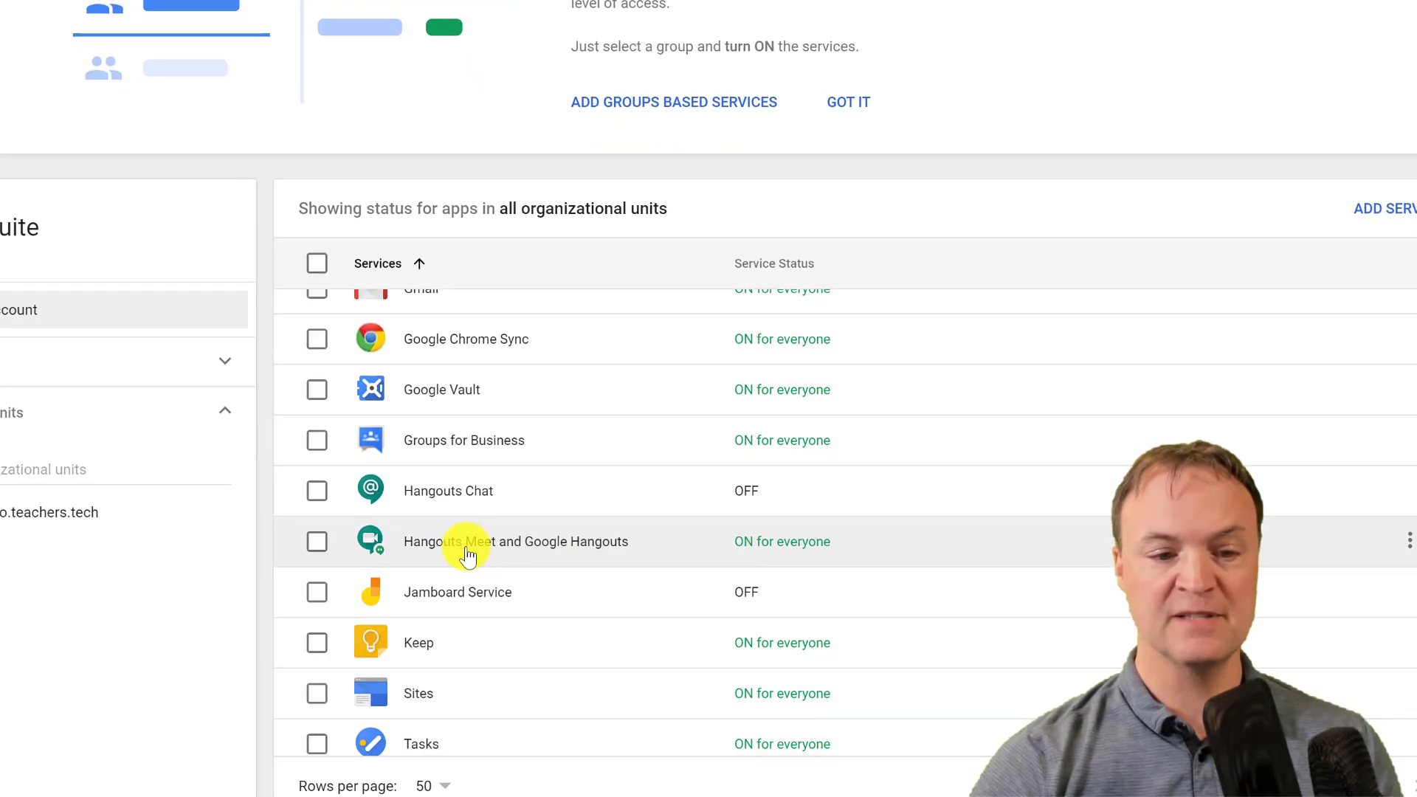
left_click(468, 546)
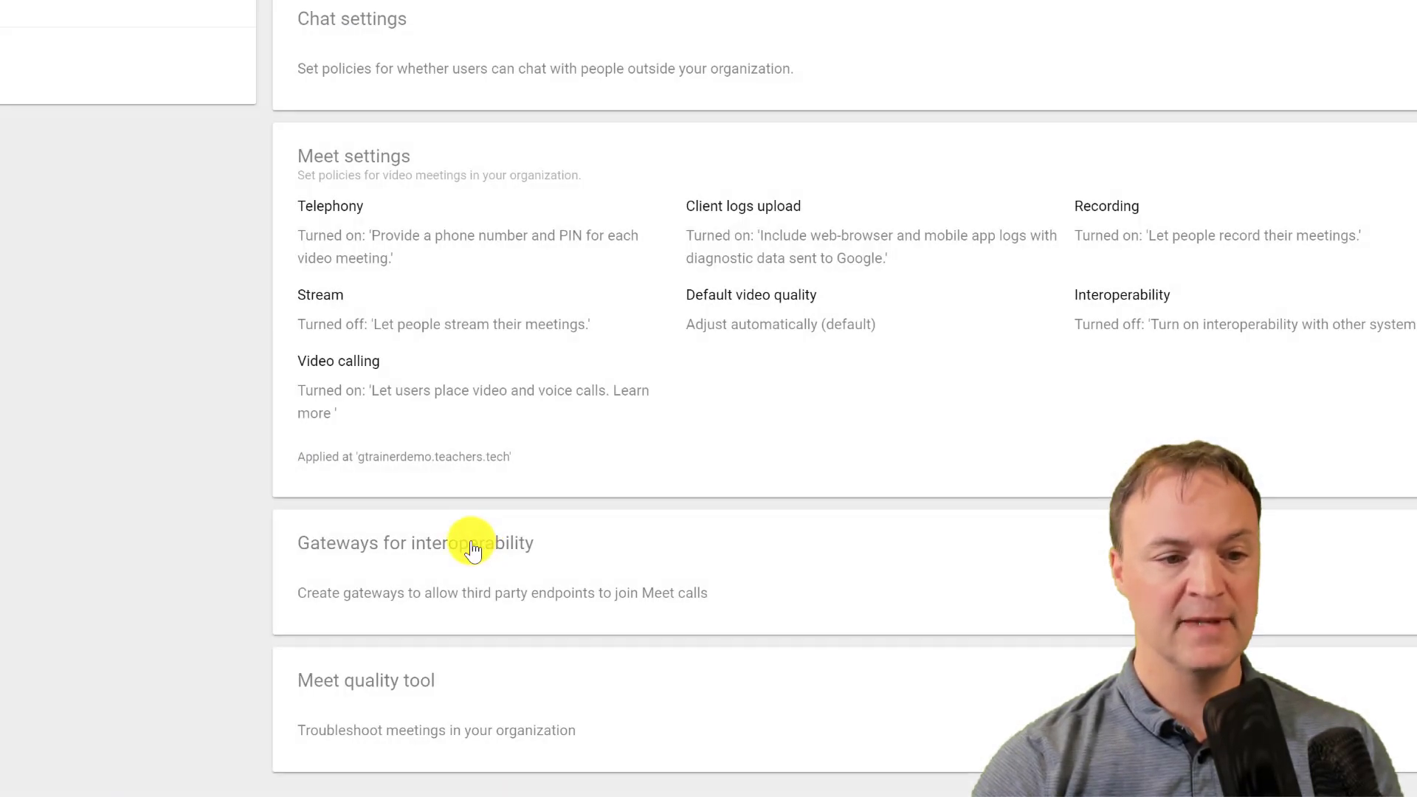
left_click(371, 382)
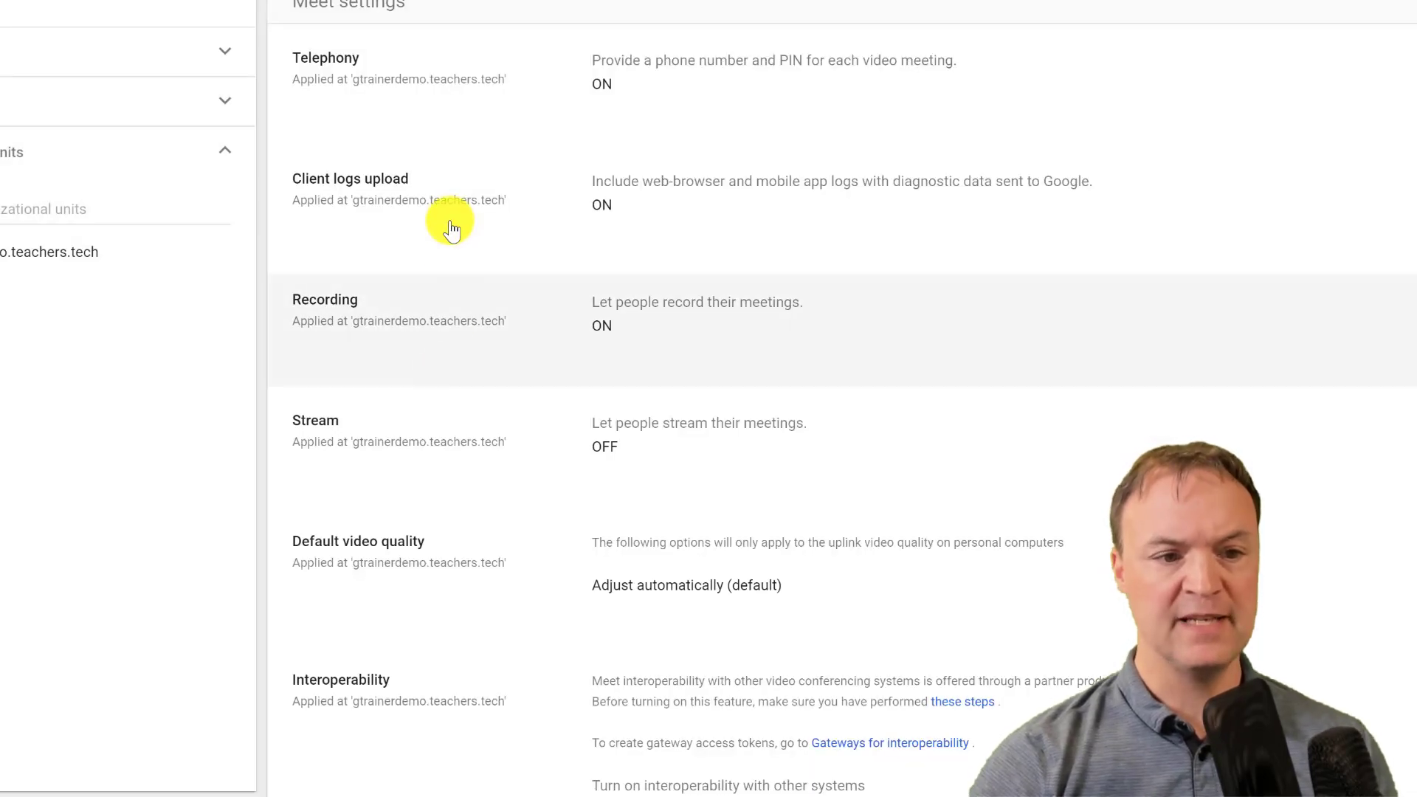
scroll(466, 325, "down", 3)
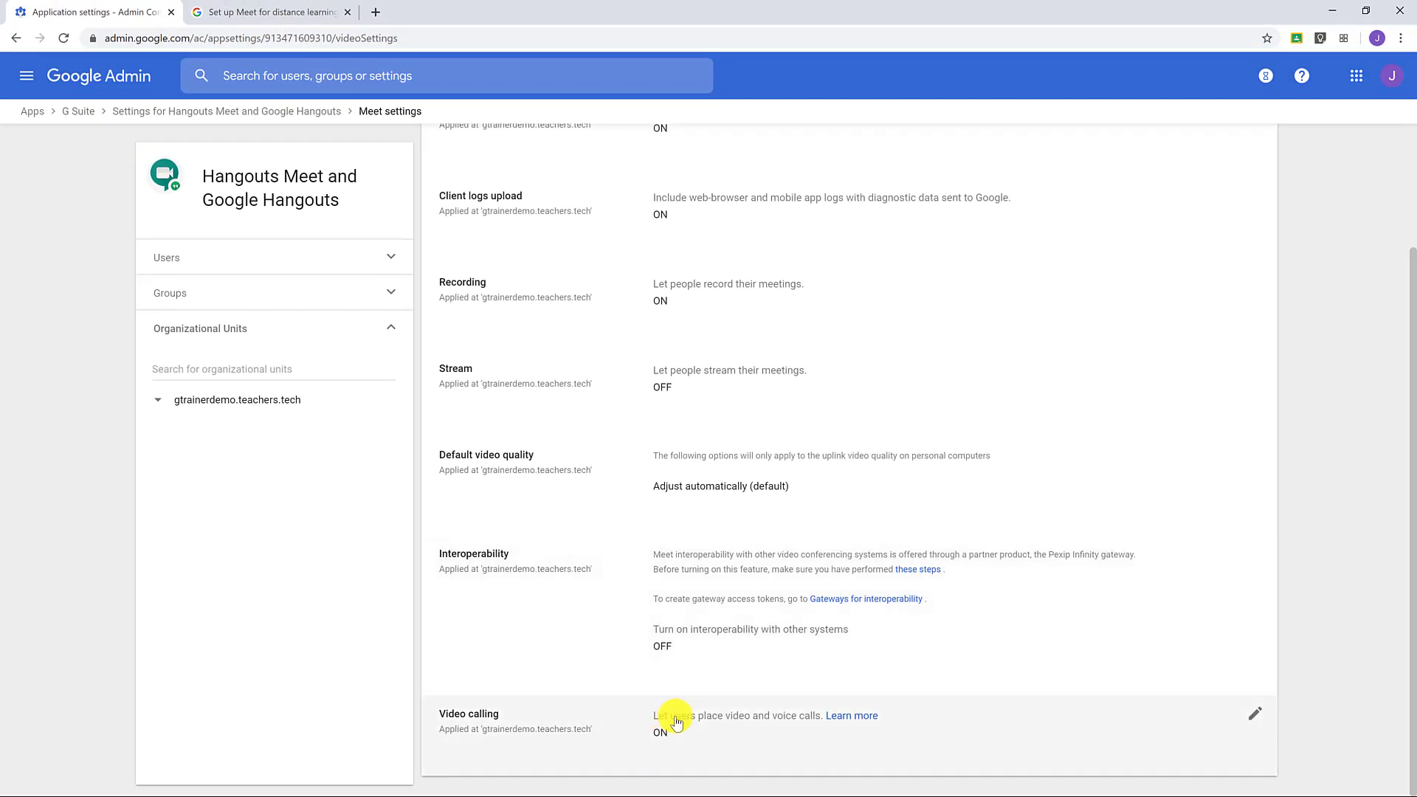
Switch to group settings, pick the Students group, and edit its Video calling setting to OFF
left_click(389, 299)
left_click(300, 336)
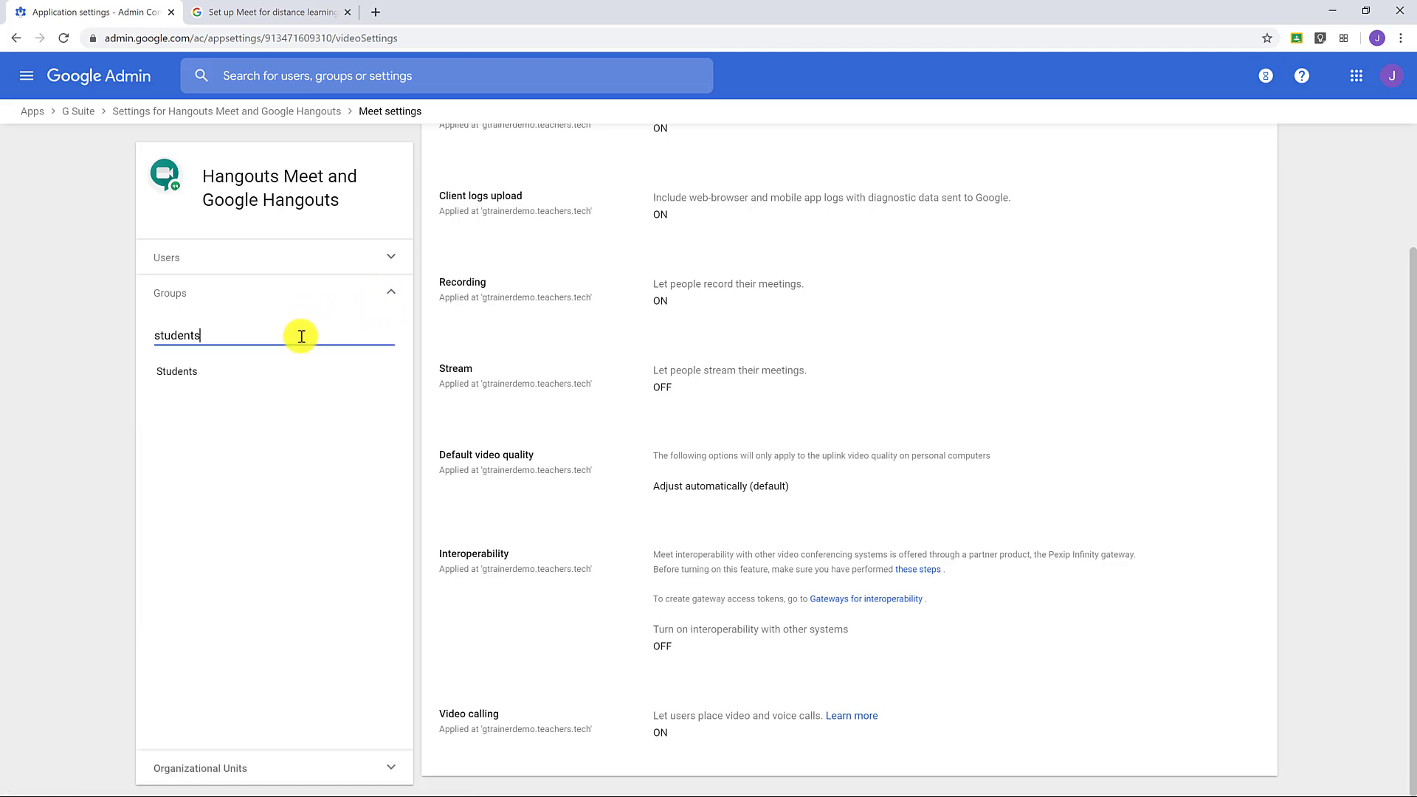
left_click(227, 369)
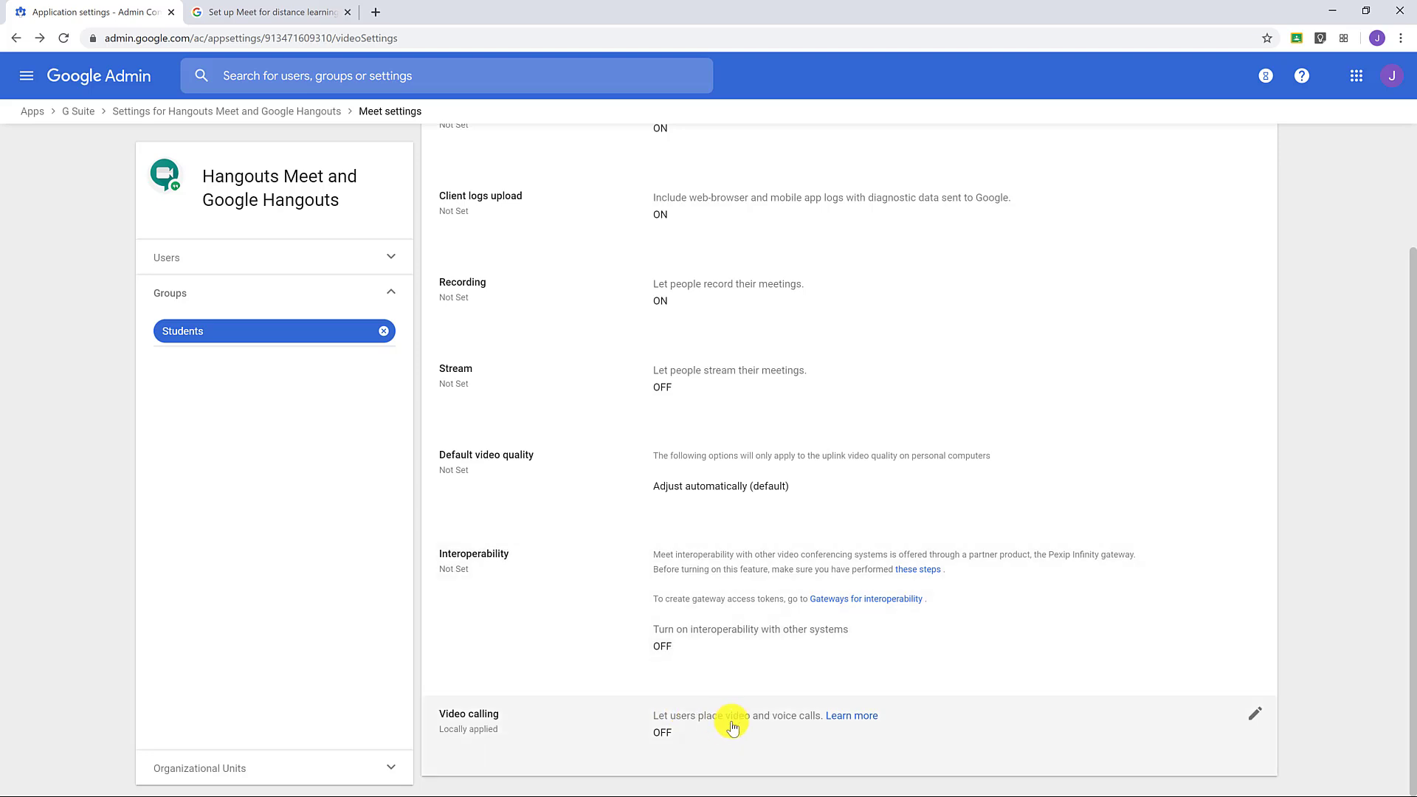
left_click(1256, 717)
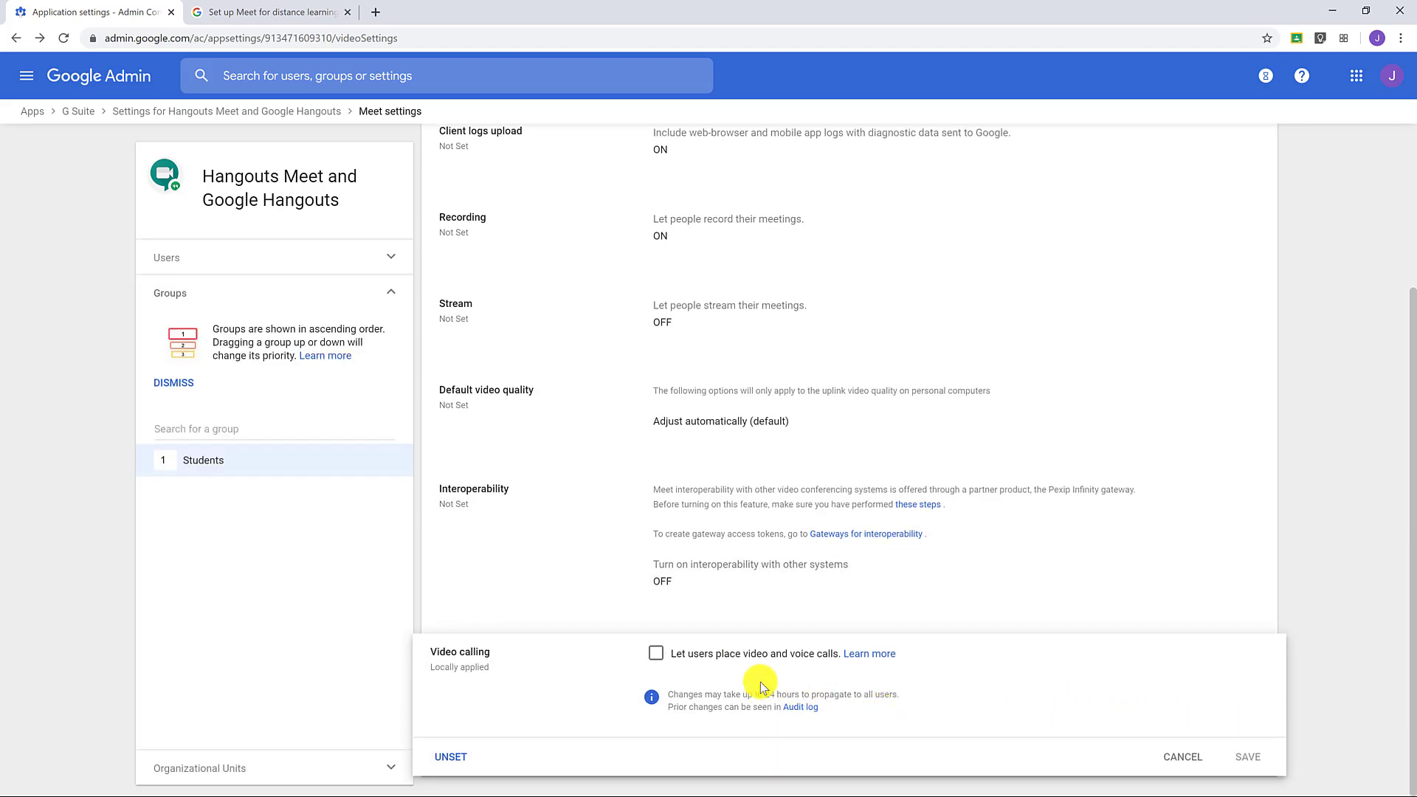